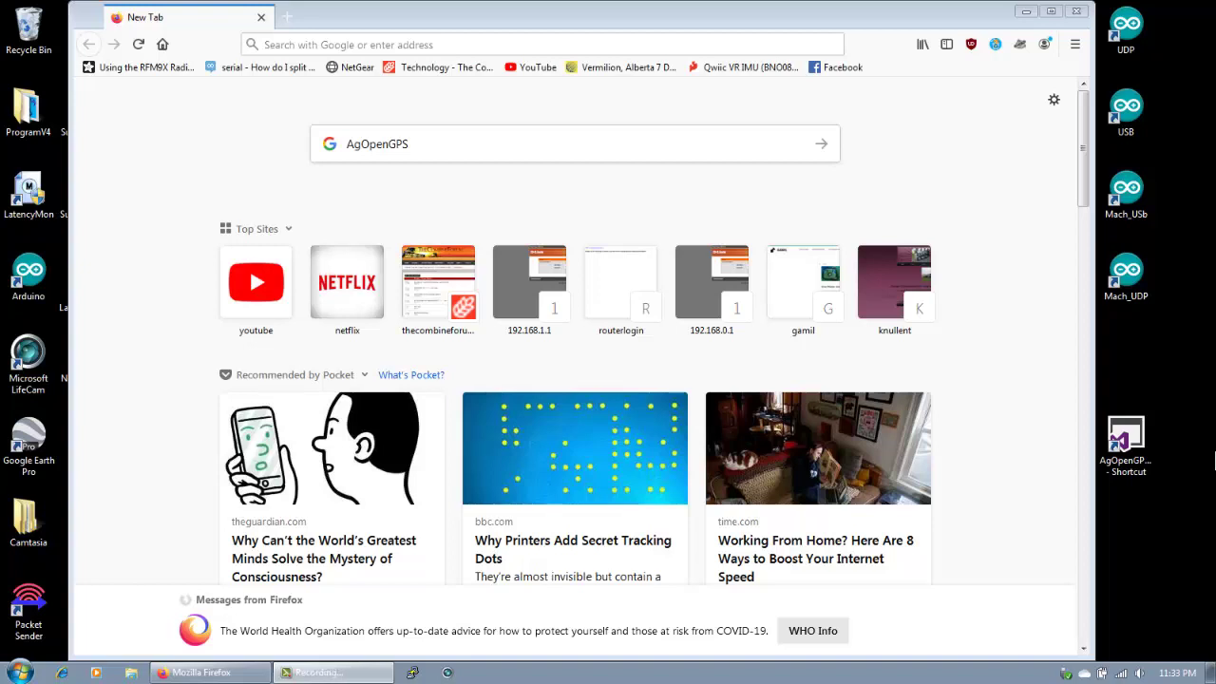
Replace the Google search text with 'AgOpenGPS github' and run the search
click(475, 143)
key(BackSpace)
key(BackSpace)
key(BackSpace)
key(BackSpace)
key(BackSpace)
key(BackSpace)
key(BackSpace)
key(BackSpace)
key(BackSpace)
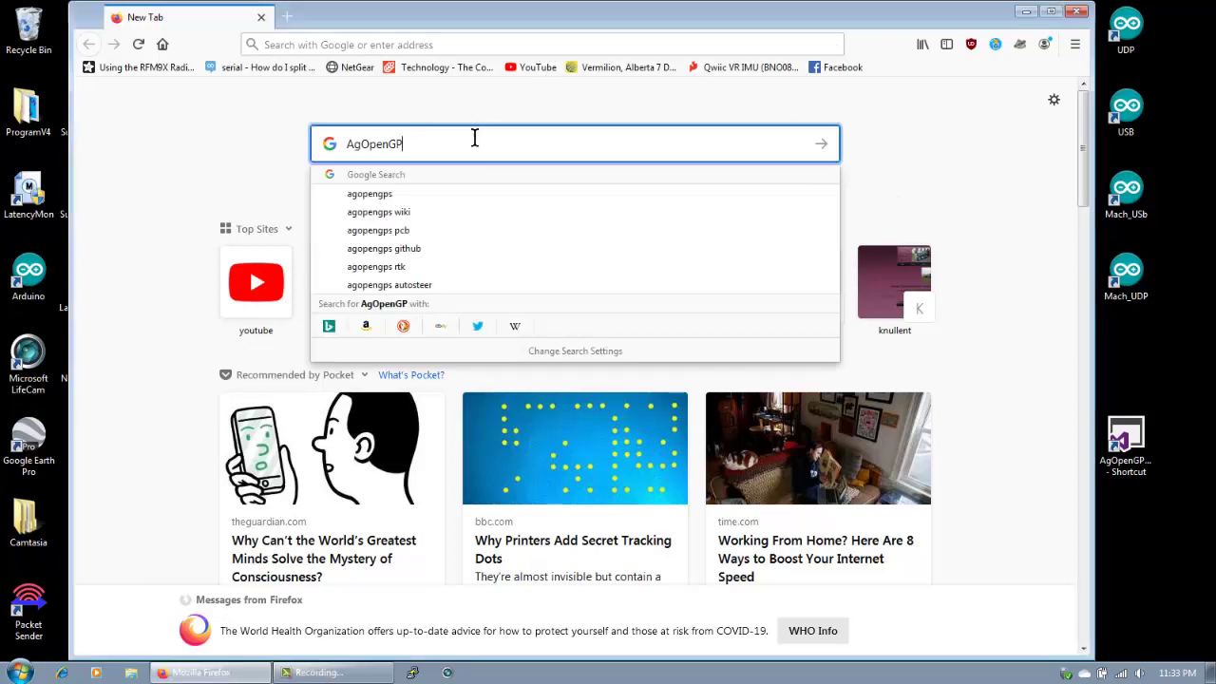
text(Git)
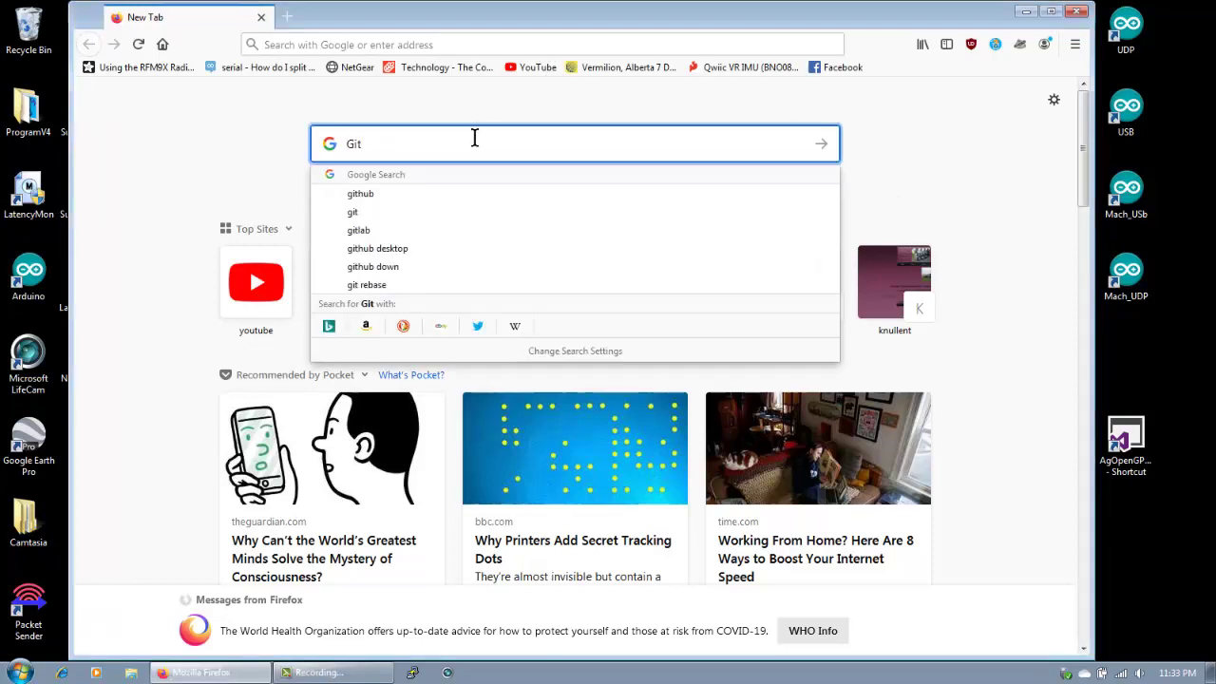
key(BackSpace)
key(BackSpace)
key(BackSpace)
text(AgOpen)
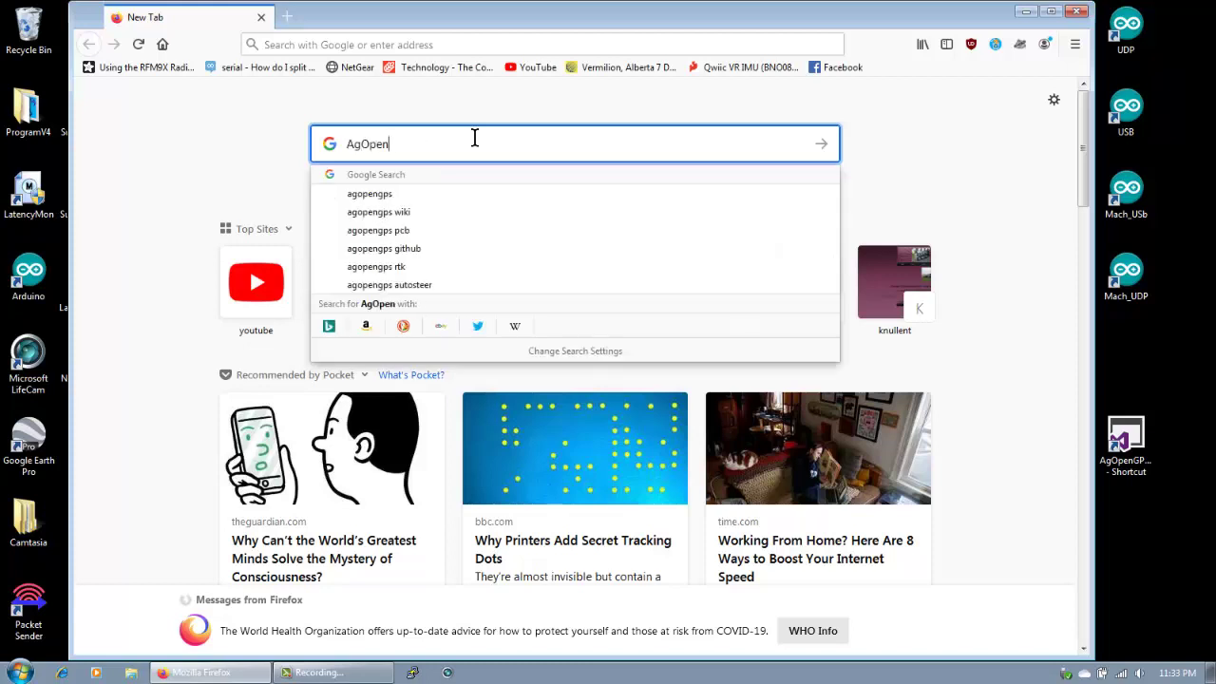
text(GPS gi)
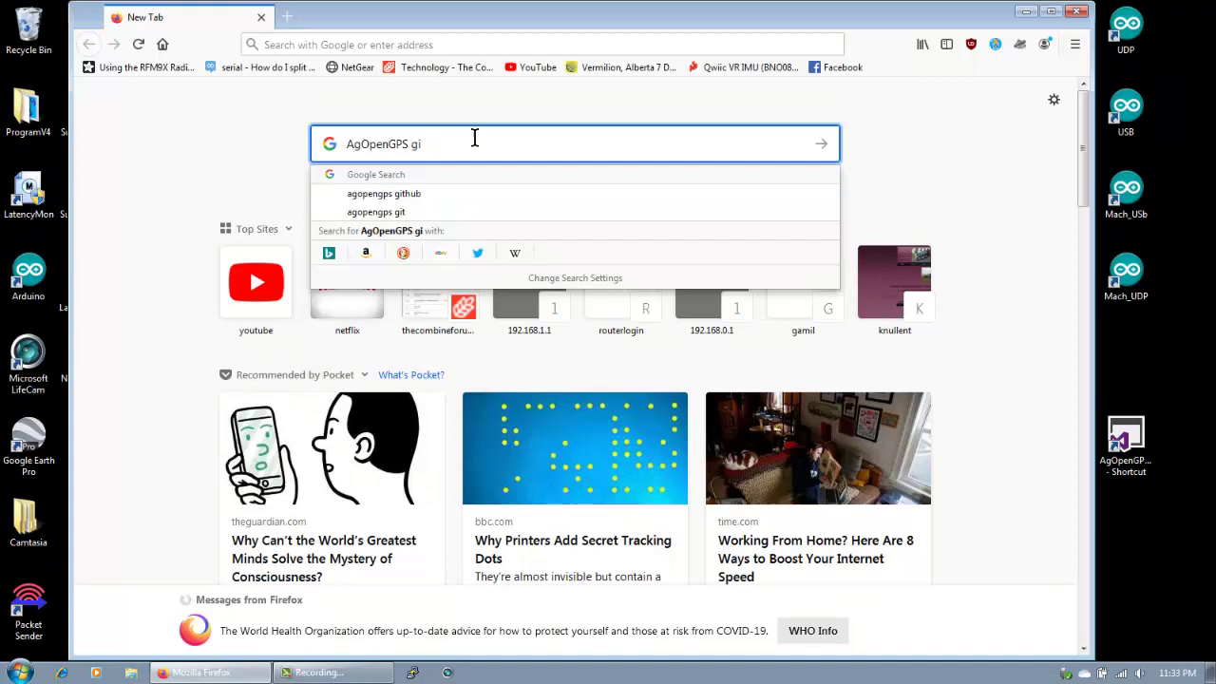
text(thub)
key(Return)
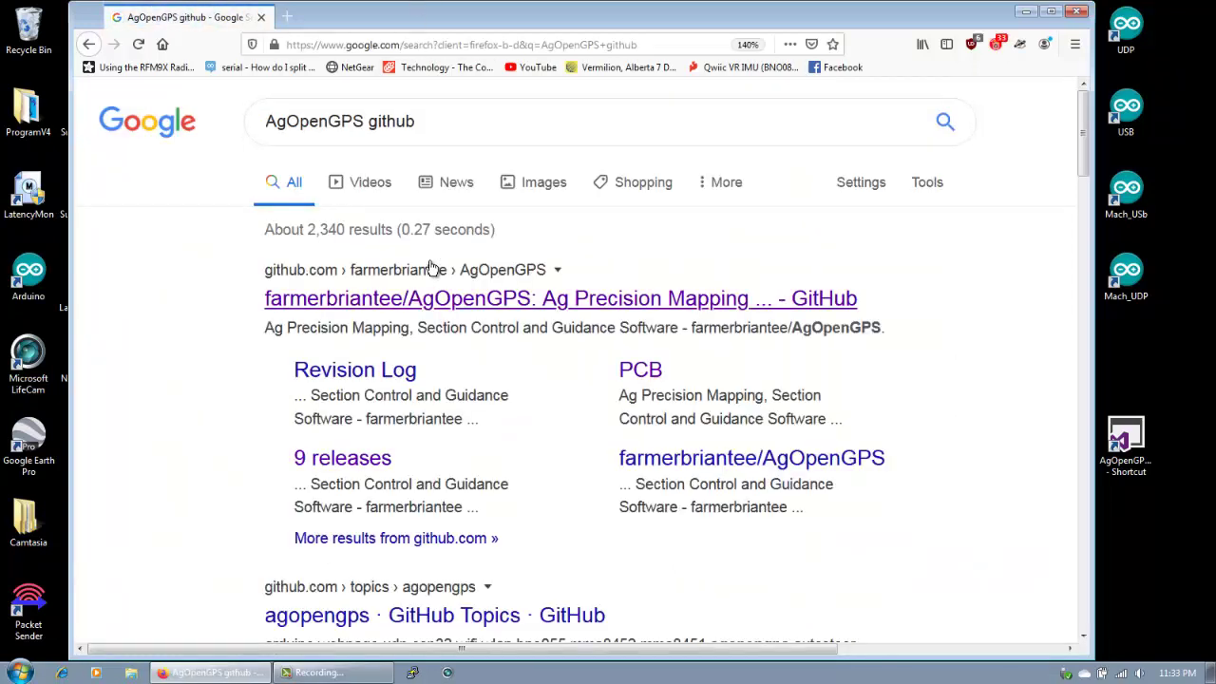
Open the AgOpenGPS GitHub repository, go to its v4.1.1 release and scroll to the Assets
click(446, 299)
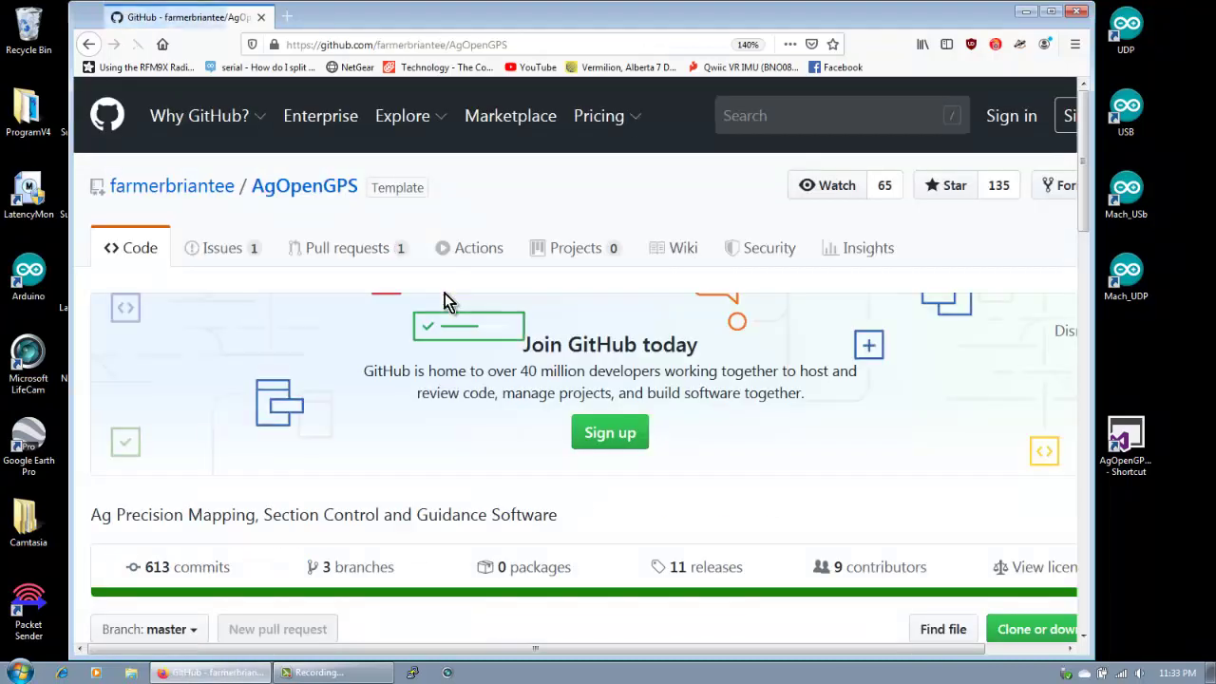
scroll(449, 300, down, 1)
scroll(449, 300, down, 2)
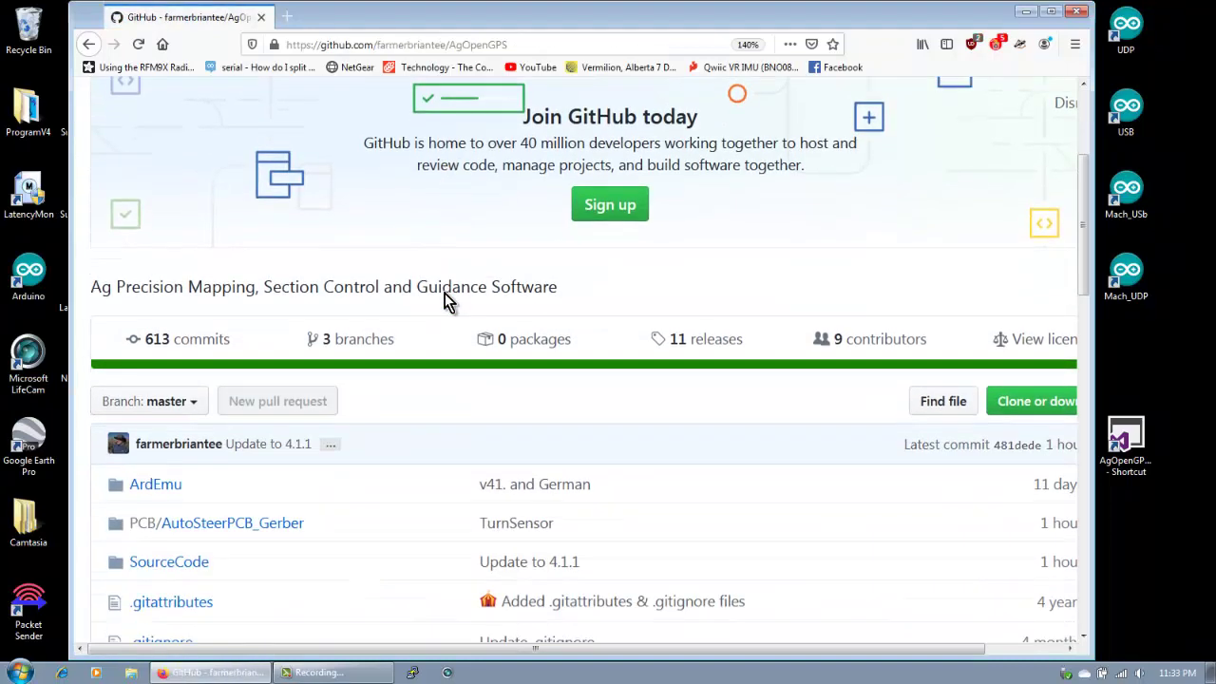
click(703, 339)
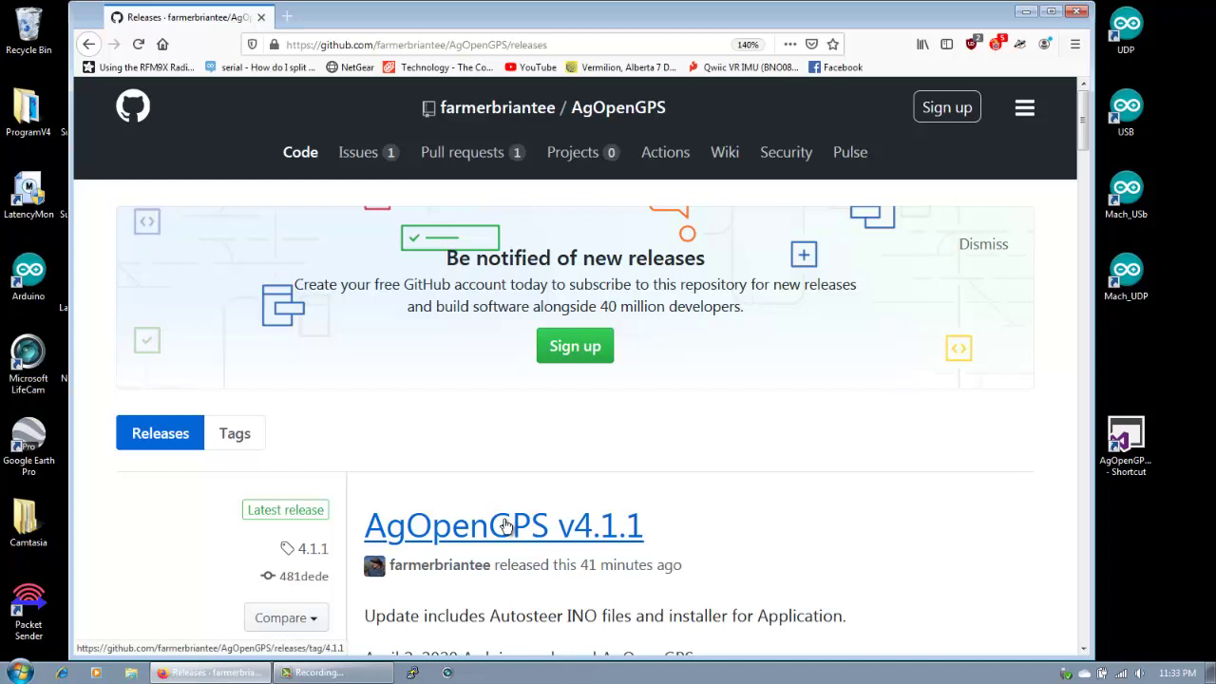
click(504, 525)
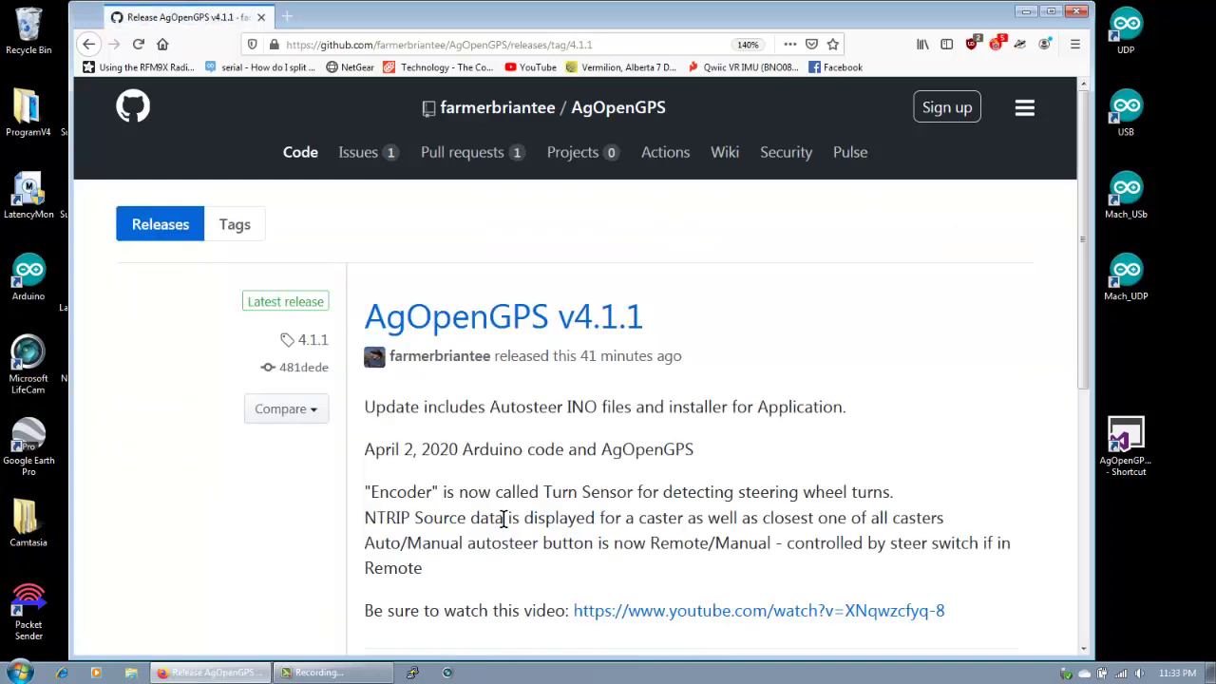
scroll(504, 517, down, 3)
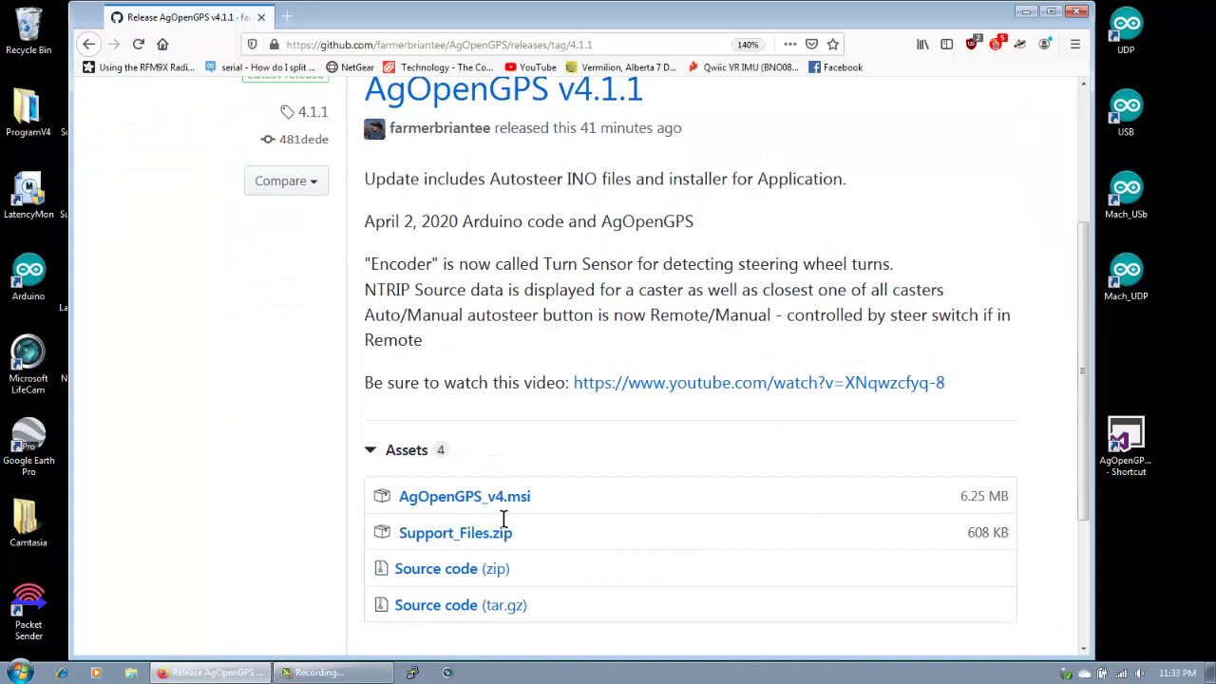
Download AgOpenGPS_v4.msi and Support_Files.zip, then show them in the Downloads folder
click(460, 497)
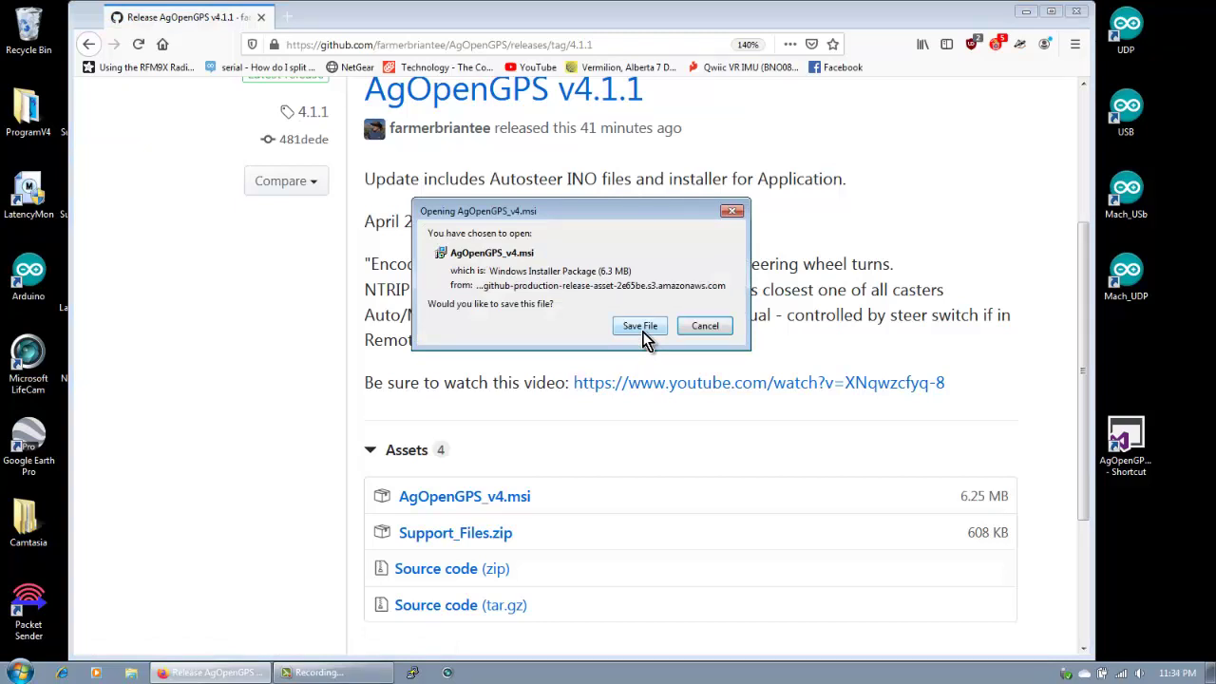
click(643, 333)
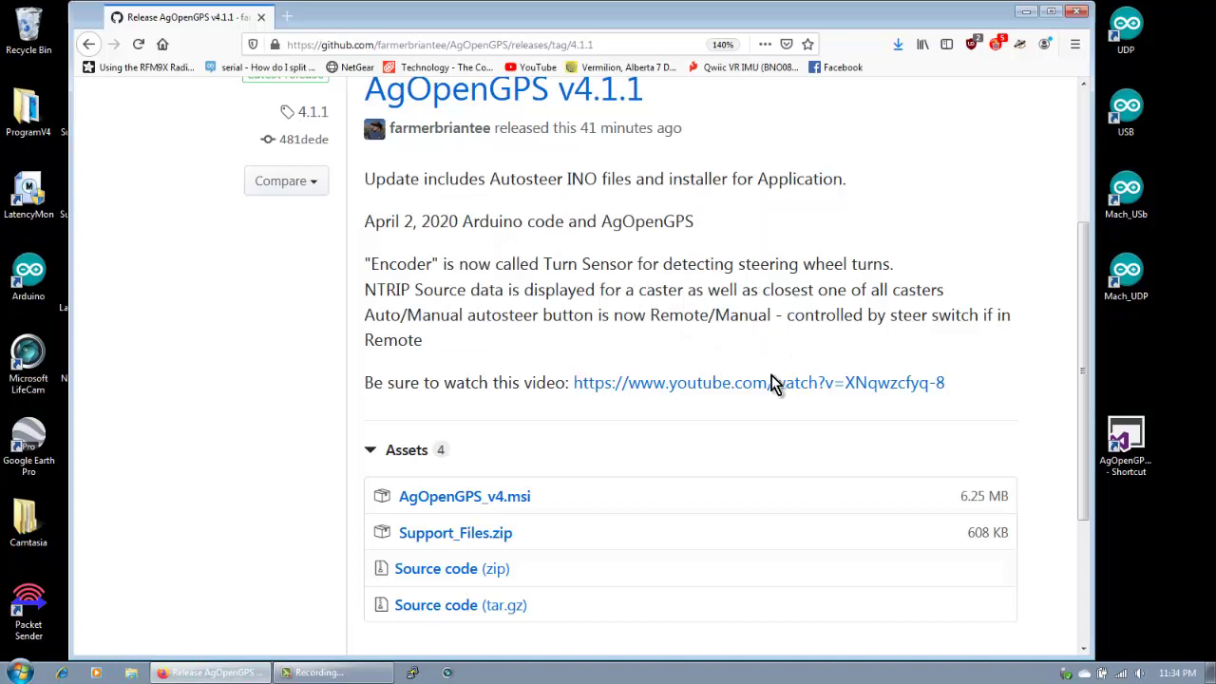
click(470, 538)
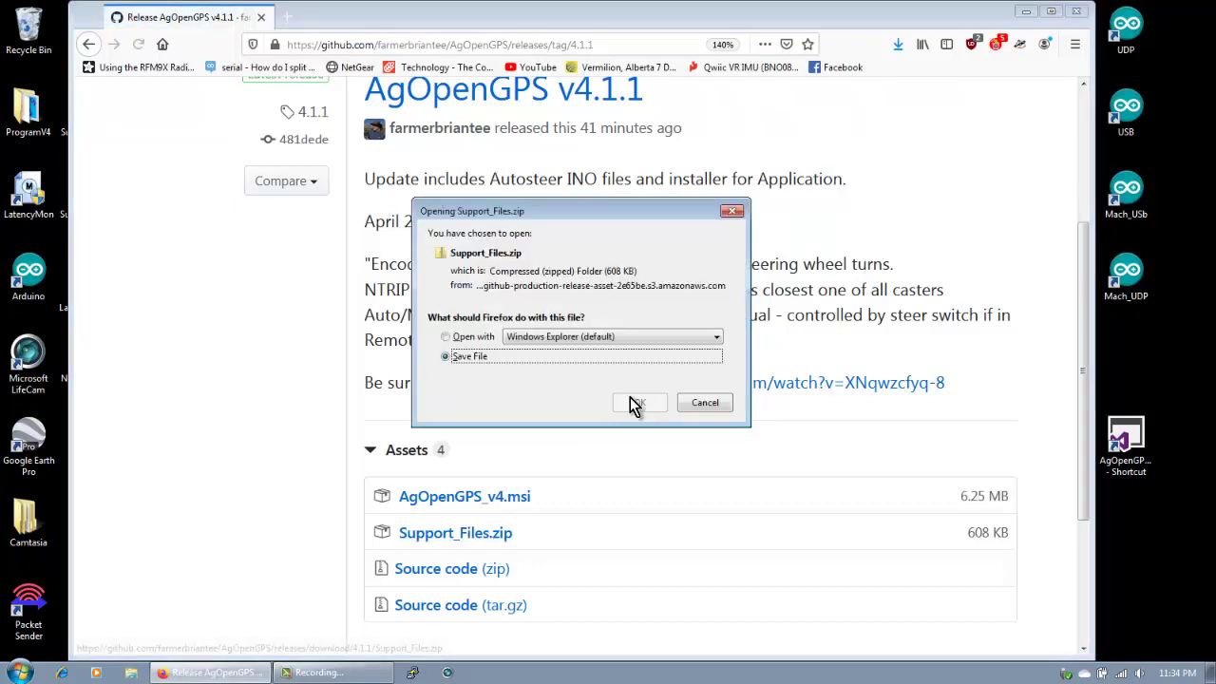
click(639, 402)
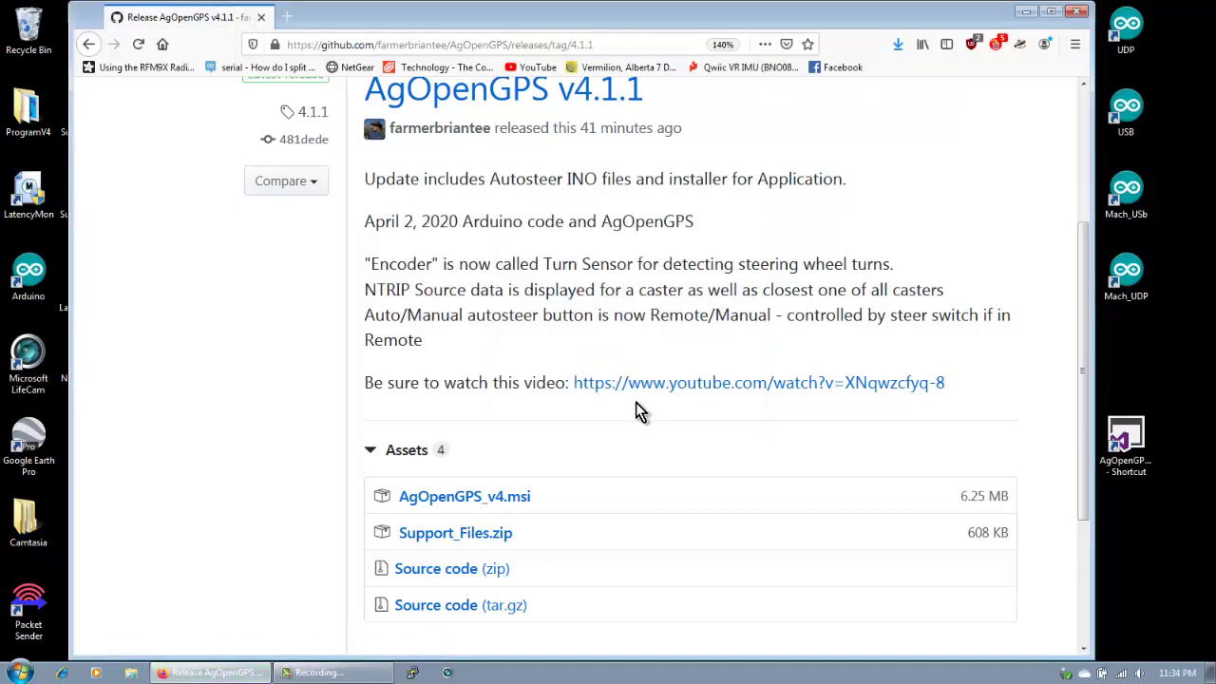
click(899, 45)
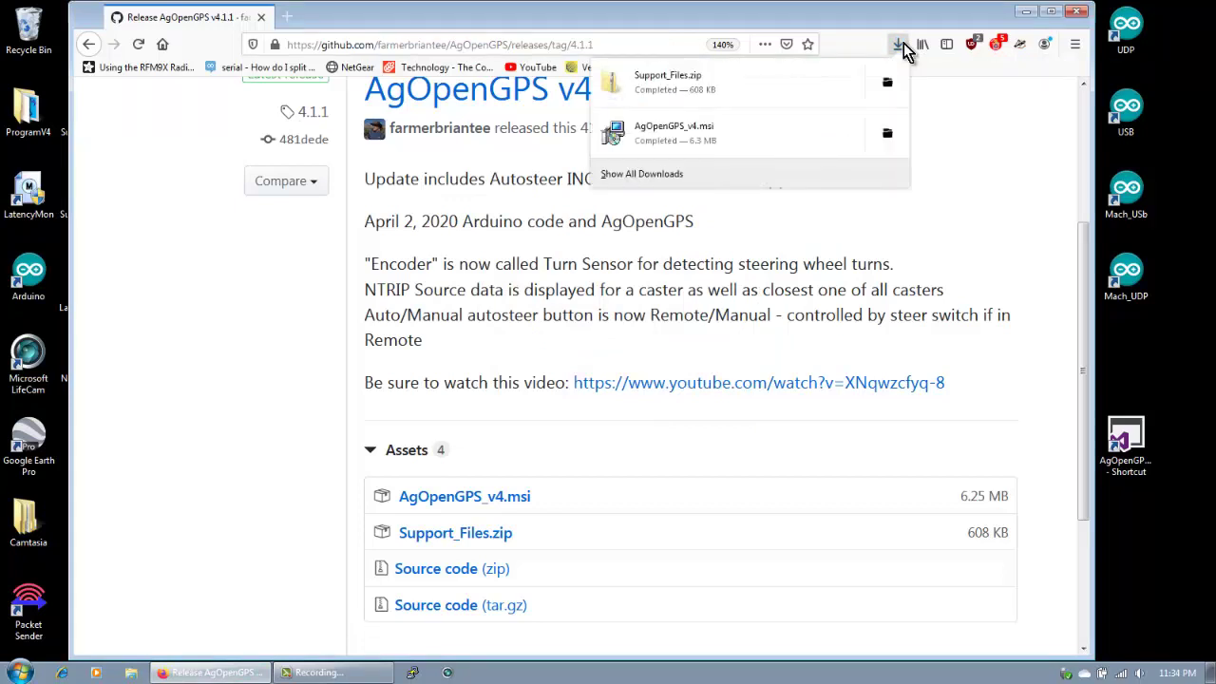
click(894, 132)
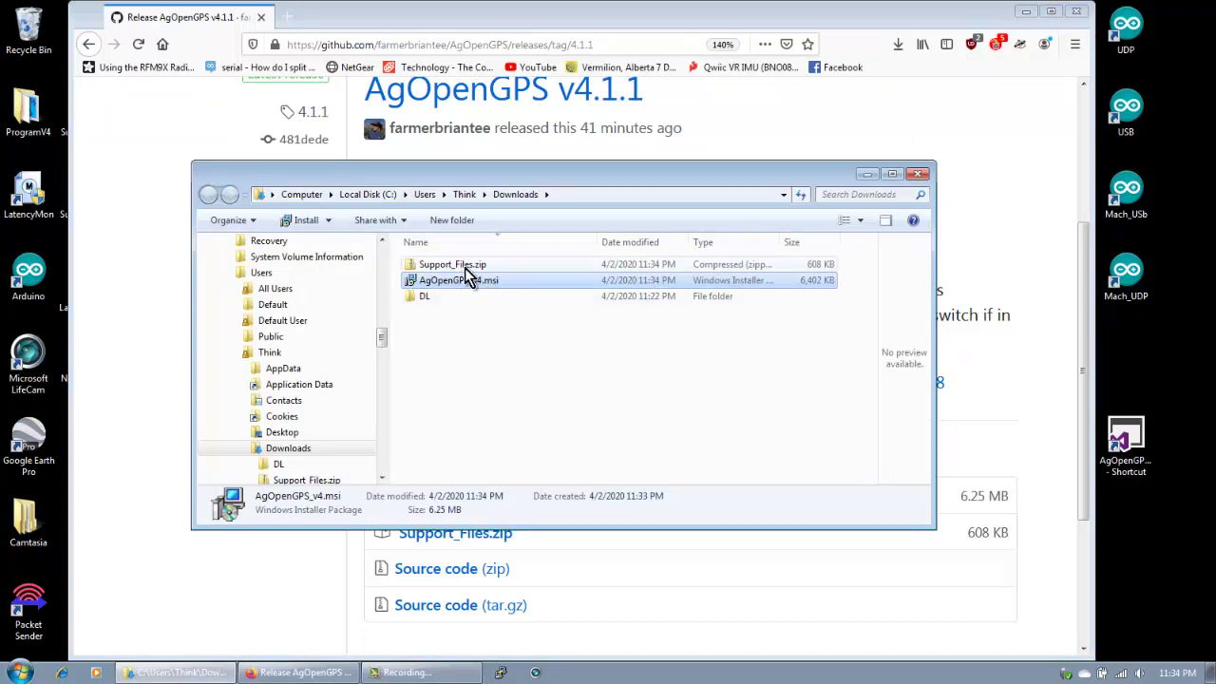
Run AgOpenGPS_v4.msi and install into the default C:\Program Files (x86)\AgOpenGPS\ folder
double_click(487, 285)
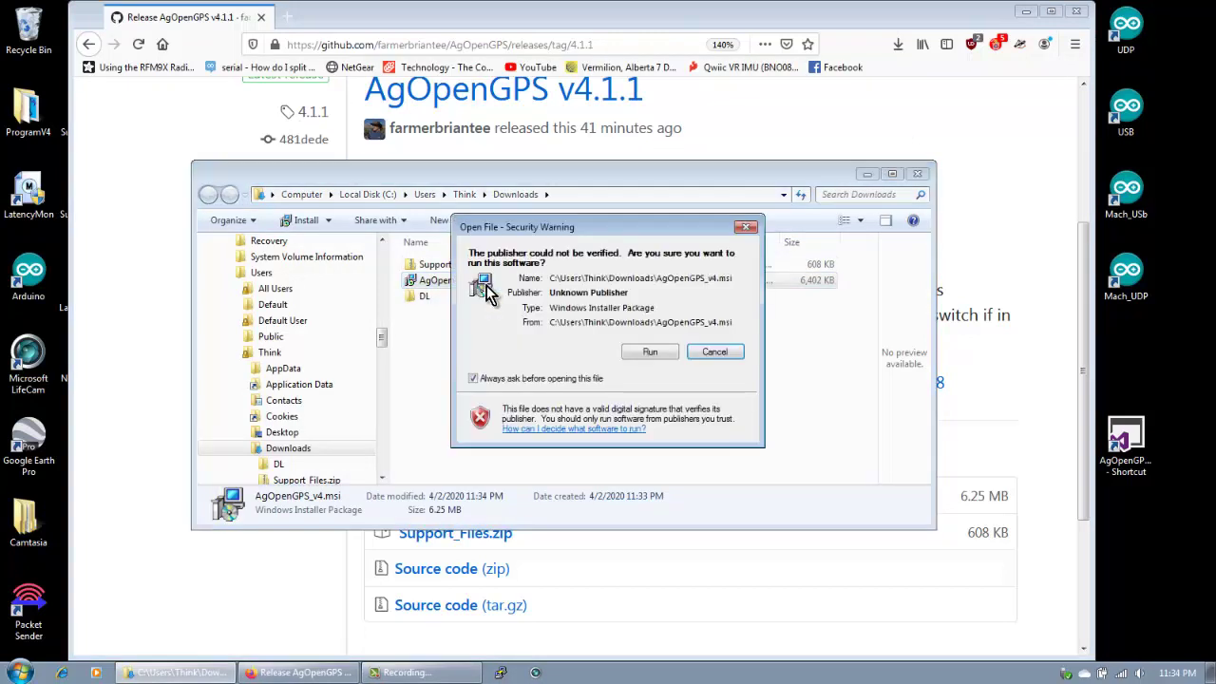
click(638, 352)
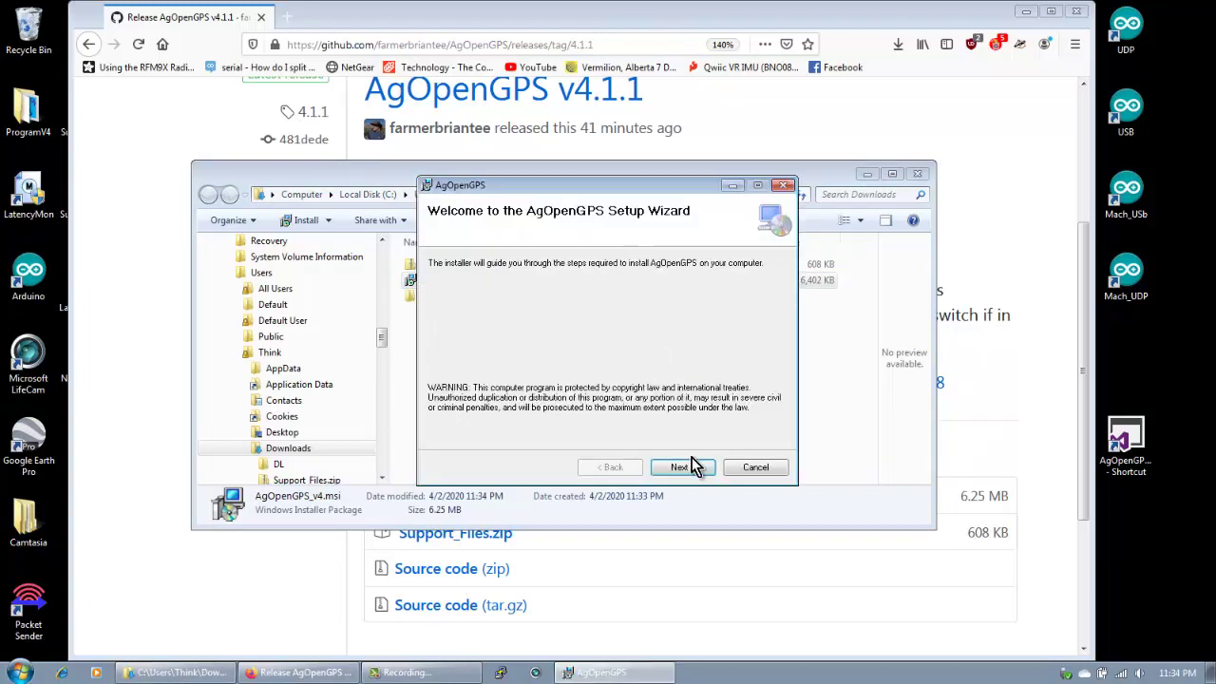
click(692, 467)
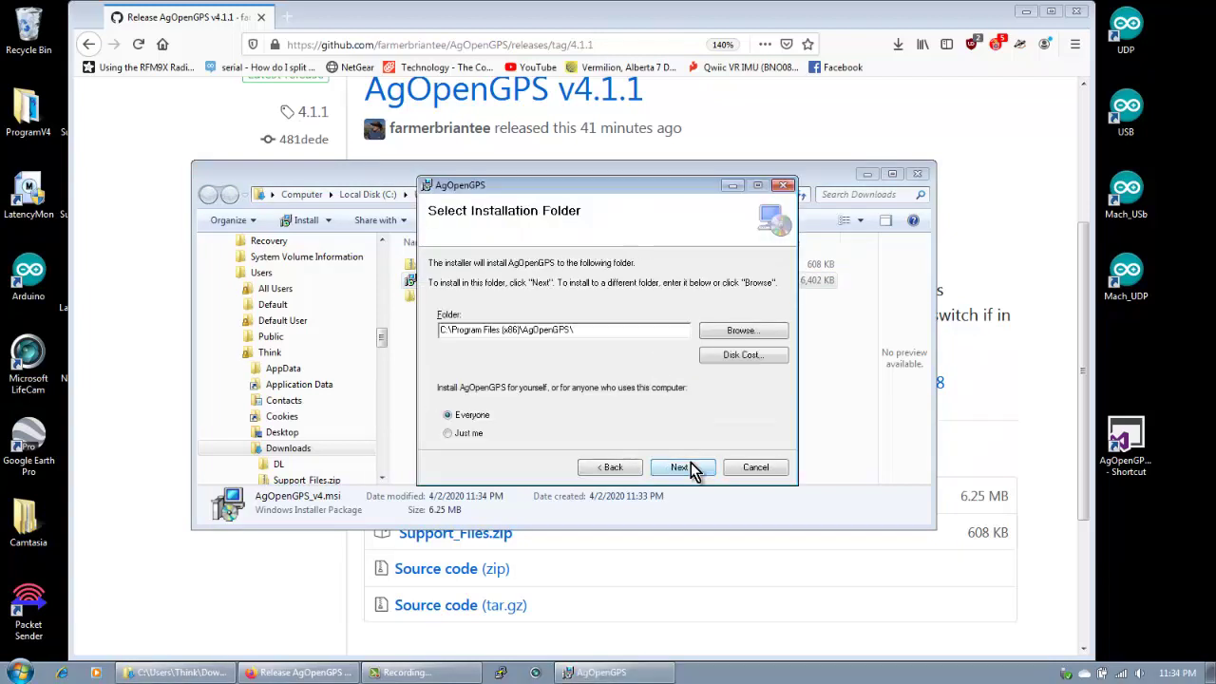
click(692, 467)
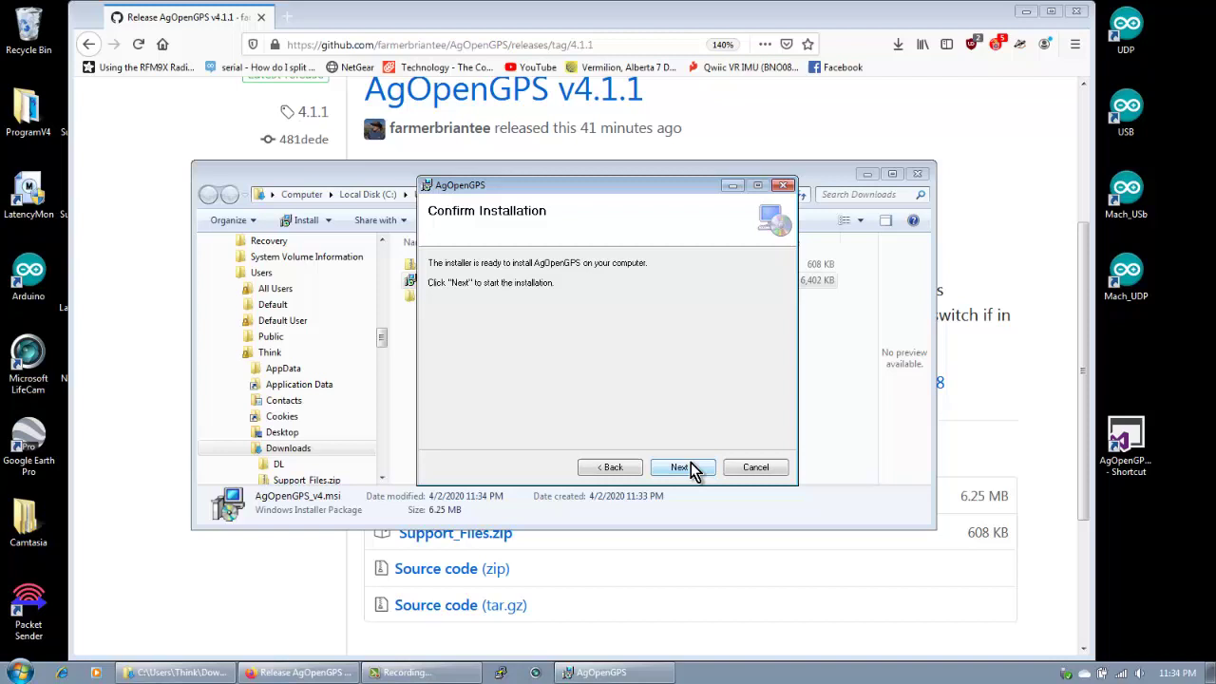
click(692, 466)
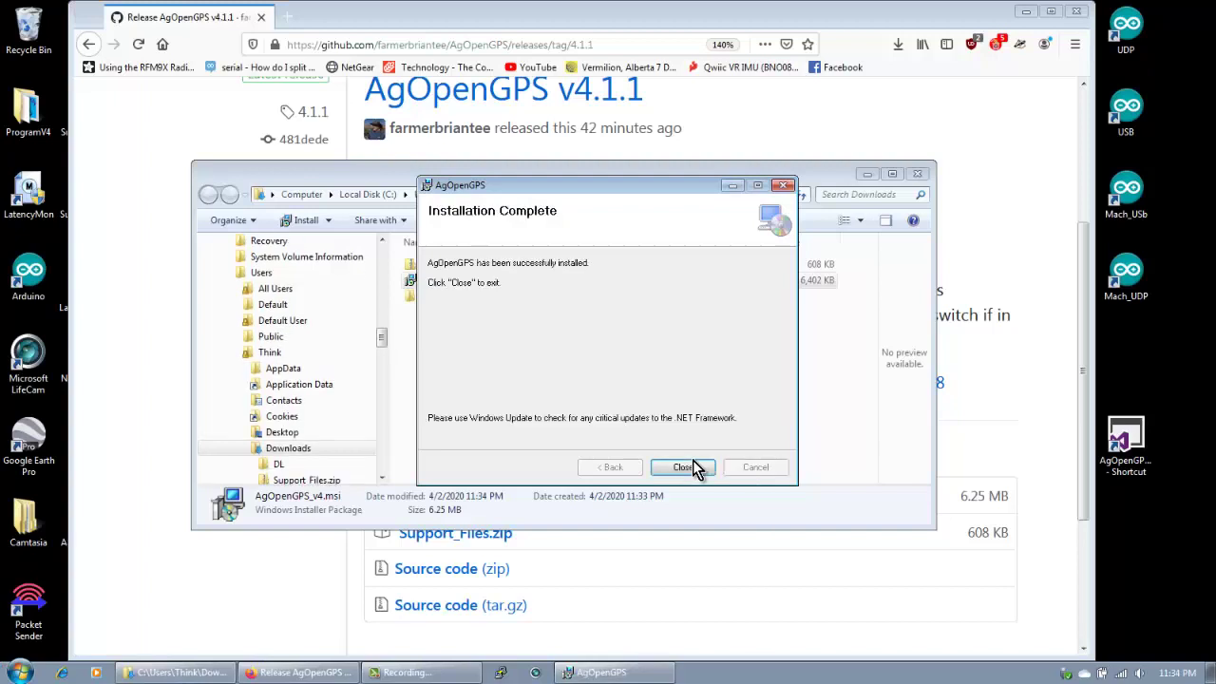
click(684, 467)
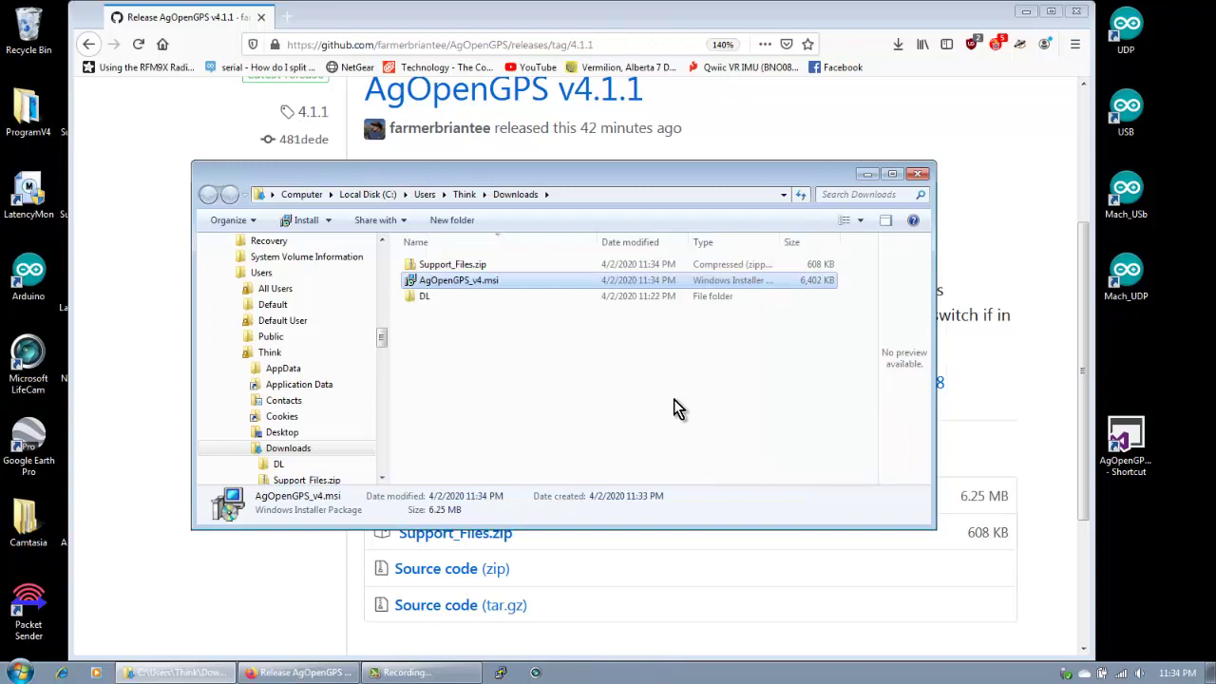
Preview Support_Files.zip, then extract it with 7-Zip to a Support_Files folder
double_click(443, 266)
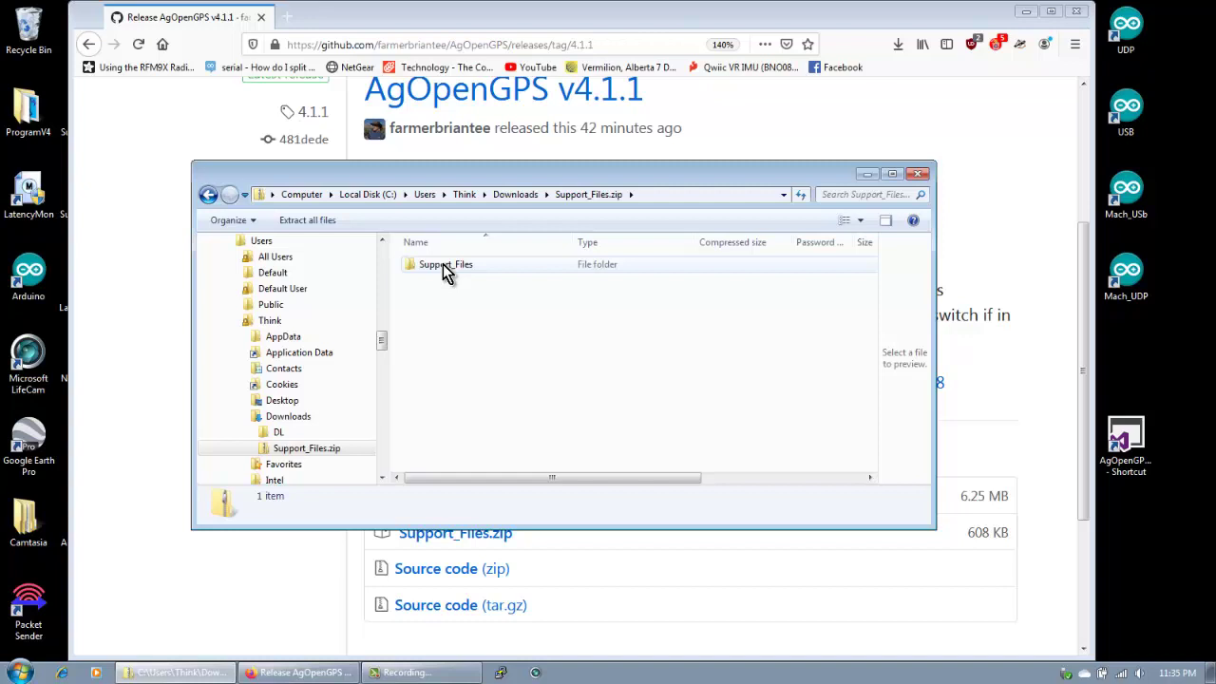
click(529, 196)
right_click(496, 271)
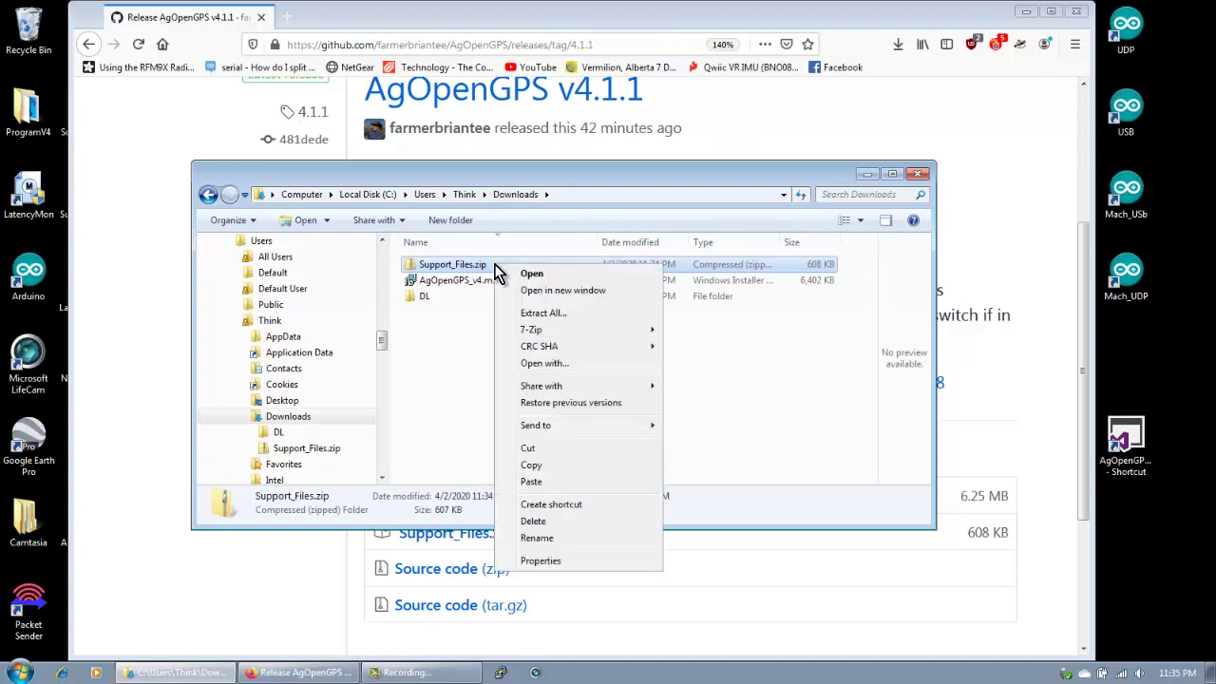
mouse_move(597, 344)
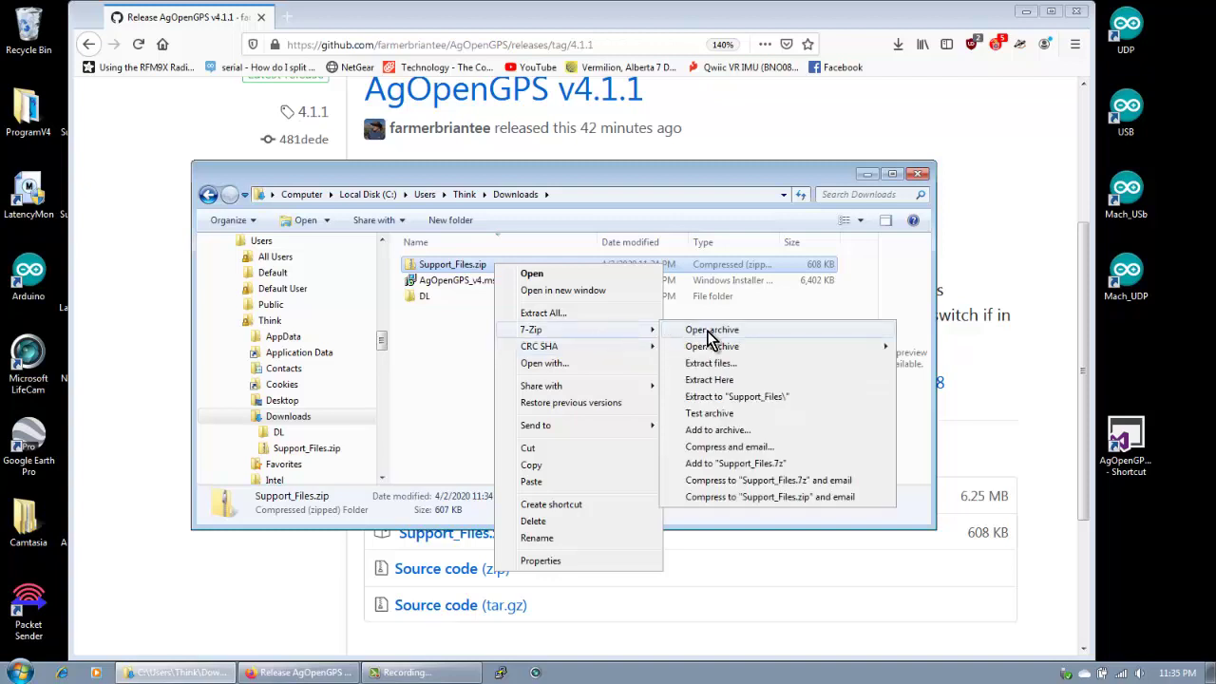
click(739, 399)
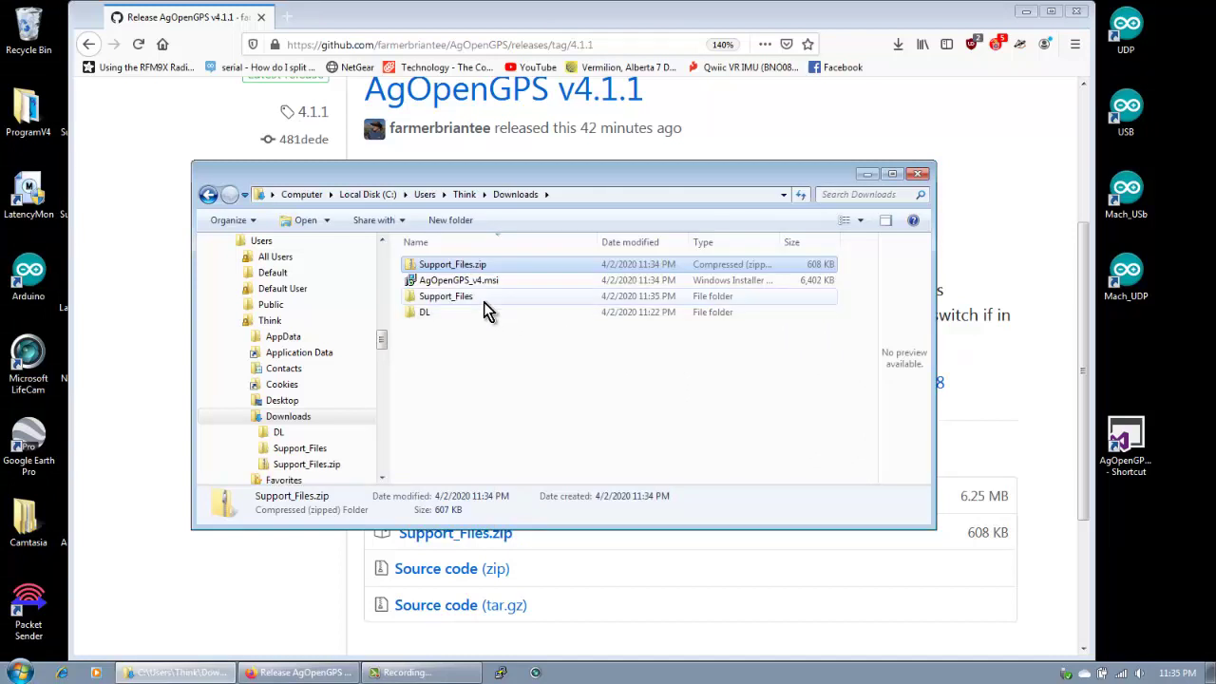
Browse to Support_Files\ArduinoCode\Autosteer_USB and open Autosteer_USB.ino in the Arduino IDE
double_click(484, 301)
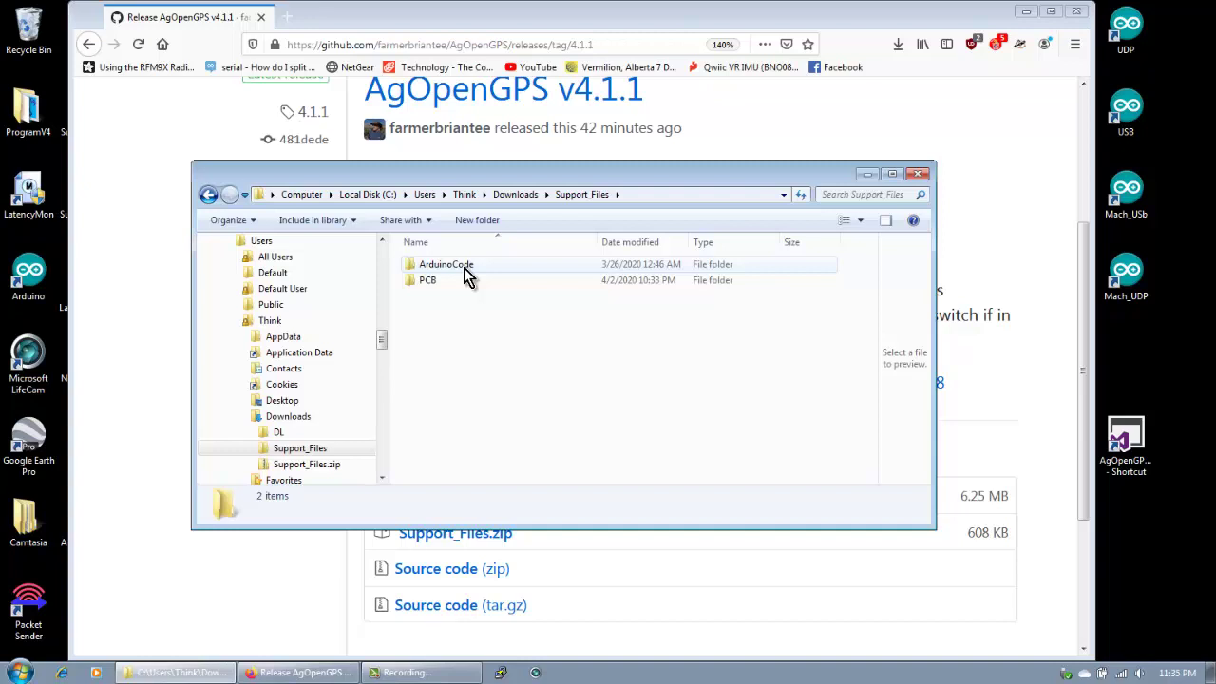
double_click(463, 267)
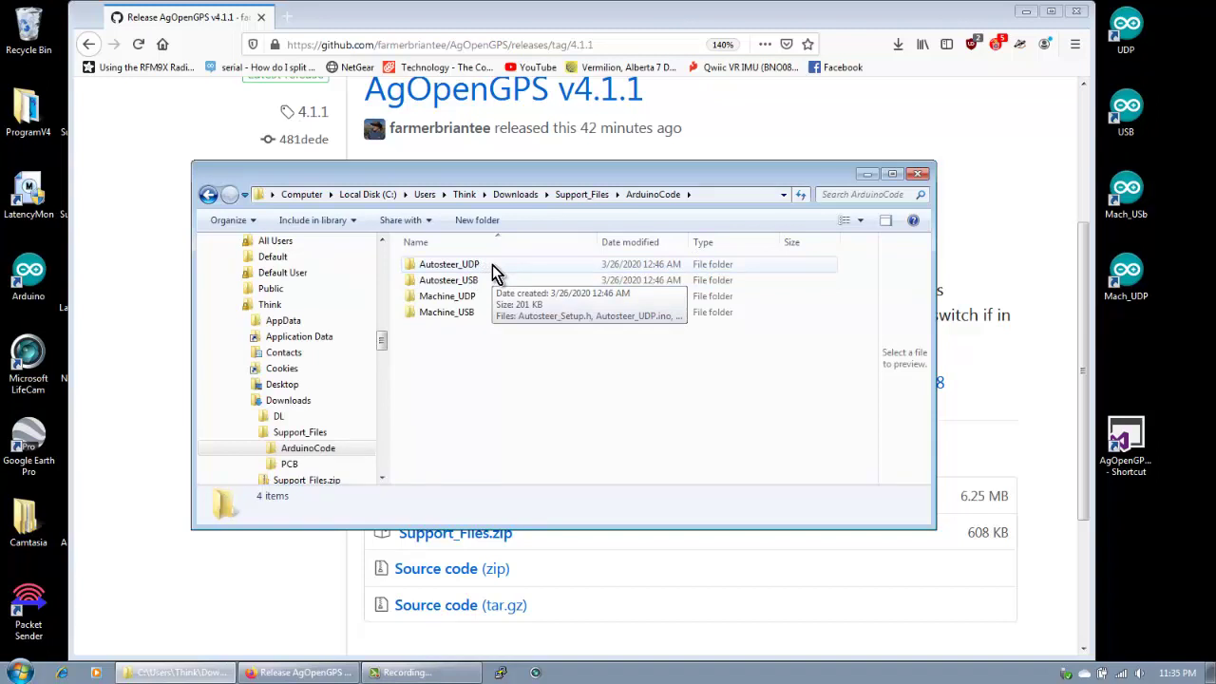
click(478, 283)
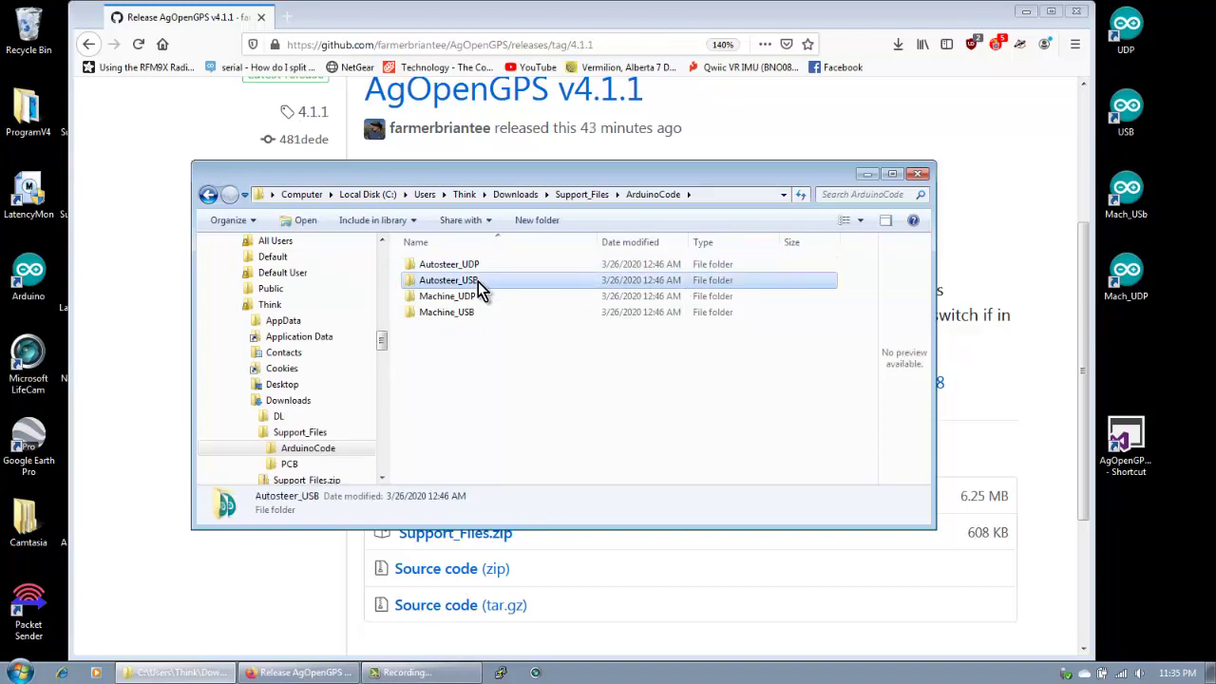
double_click(478, 281)
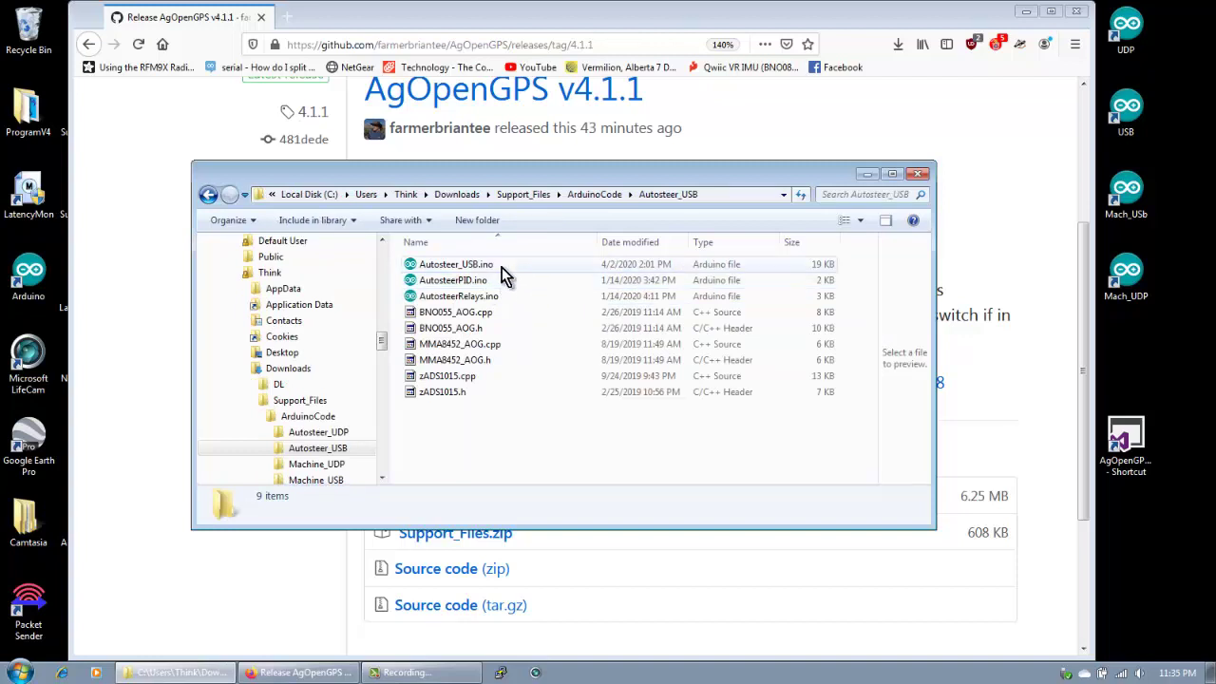
double_click(502, 267)
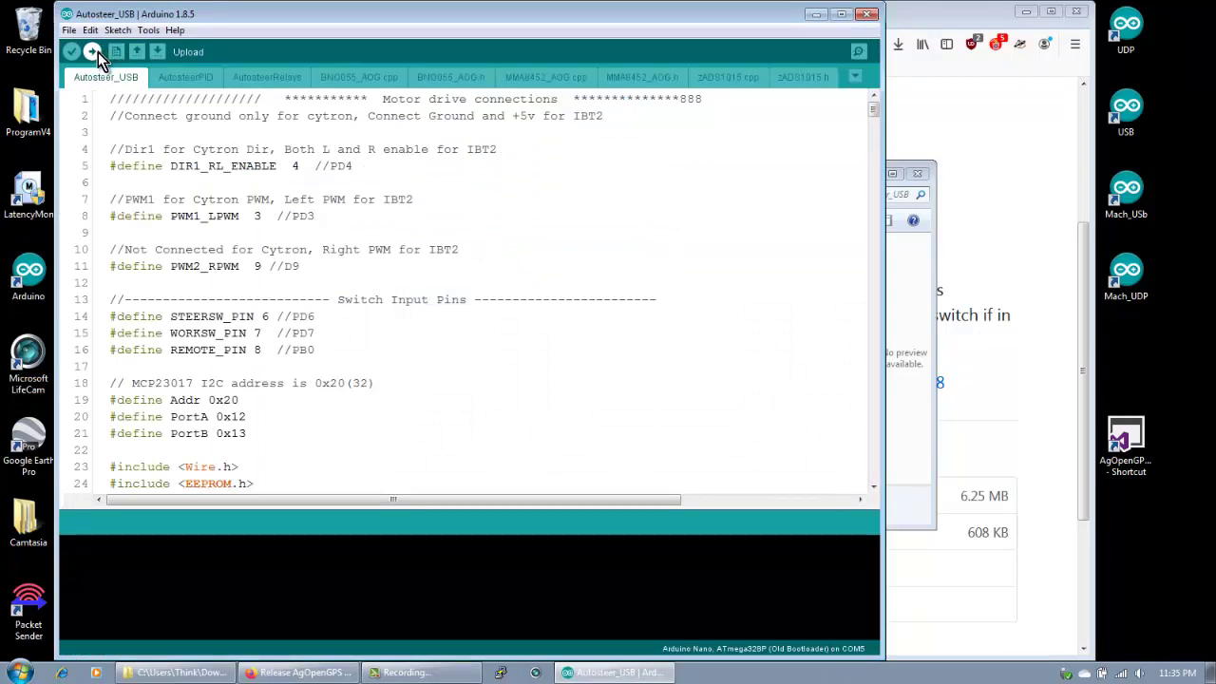
Confirm the board is Arduino Nano on COM5, then upload the Autosteer_USB sketch
click(149, 30)
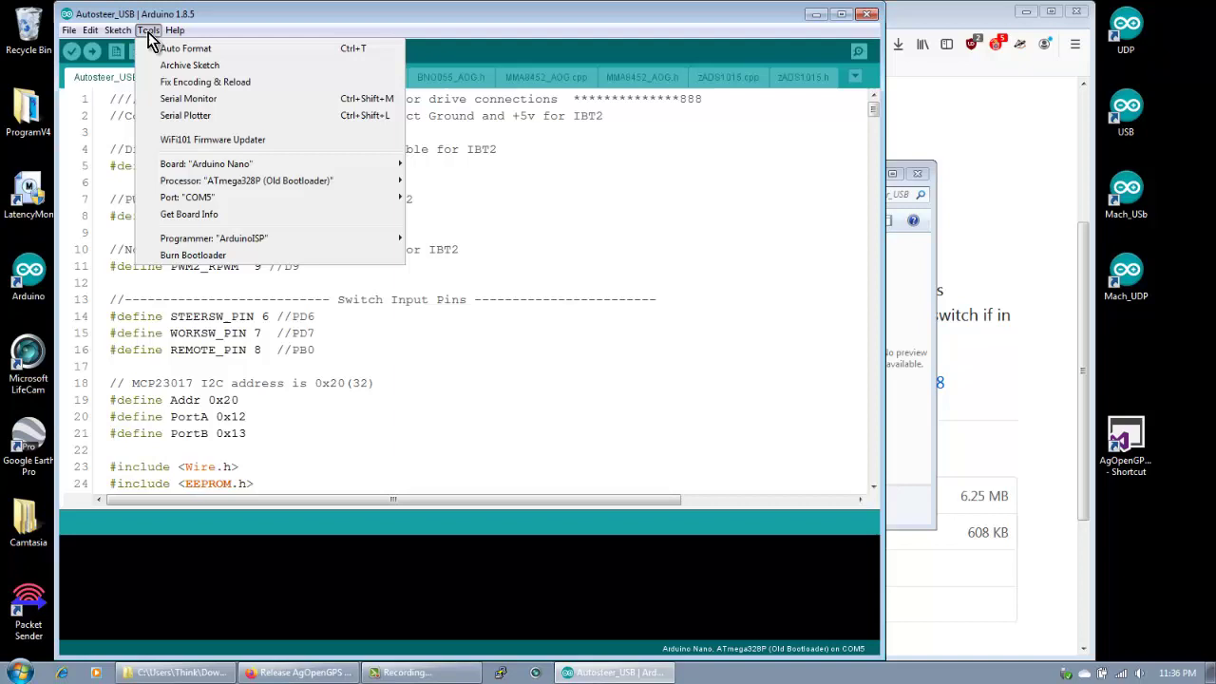
mouse_move(334, 164)
click(412, 27)
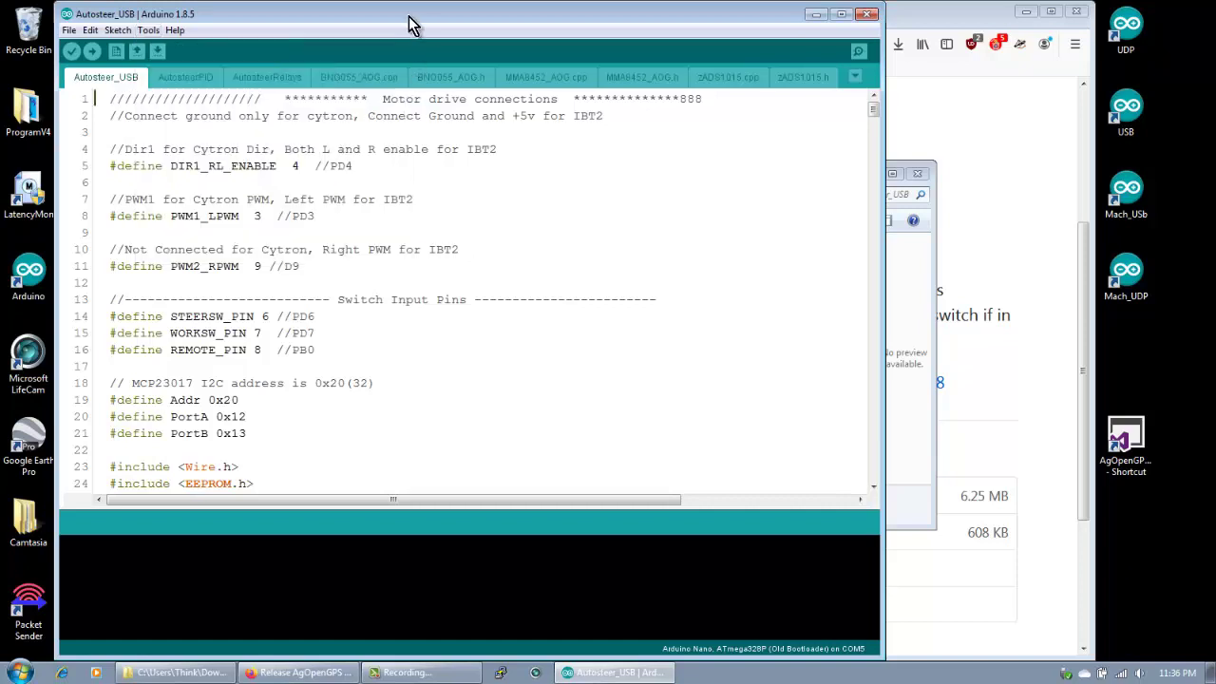
click(92, 52)
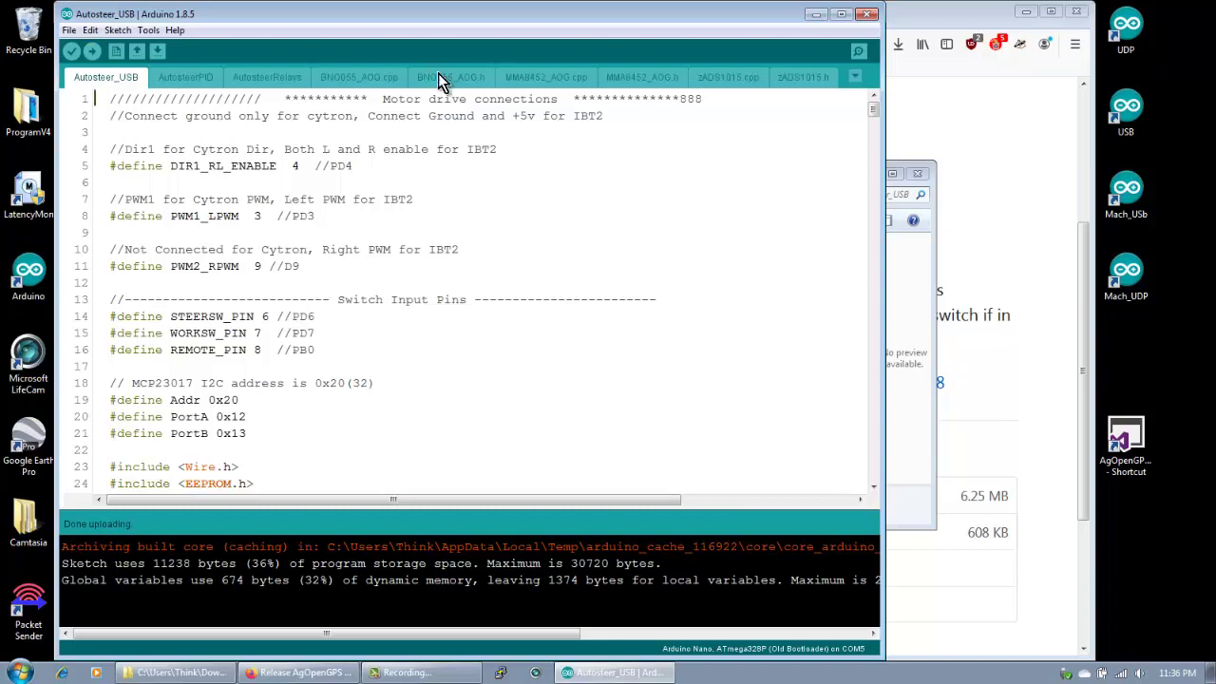
Close the Arduino IDE, Explorer and Firefox, then launch AgOpenGPS and accept its terms
click(868, 14)
click(917, 173)
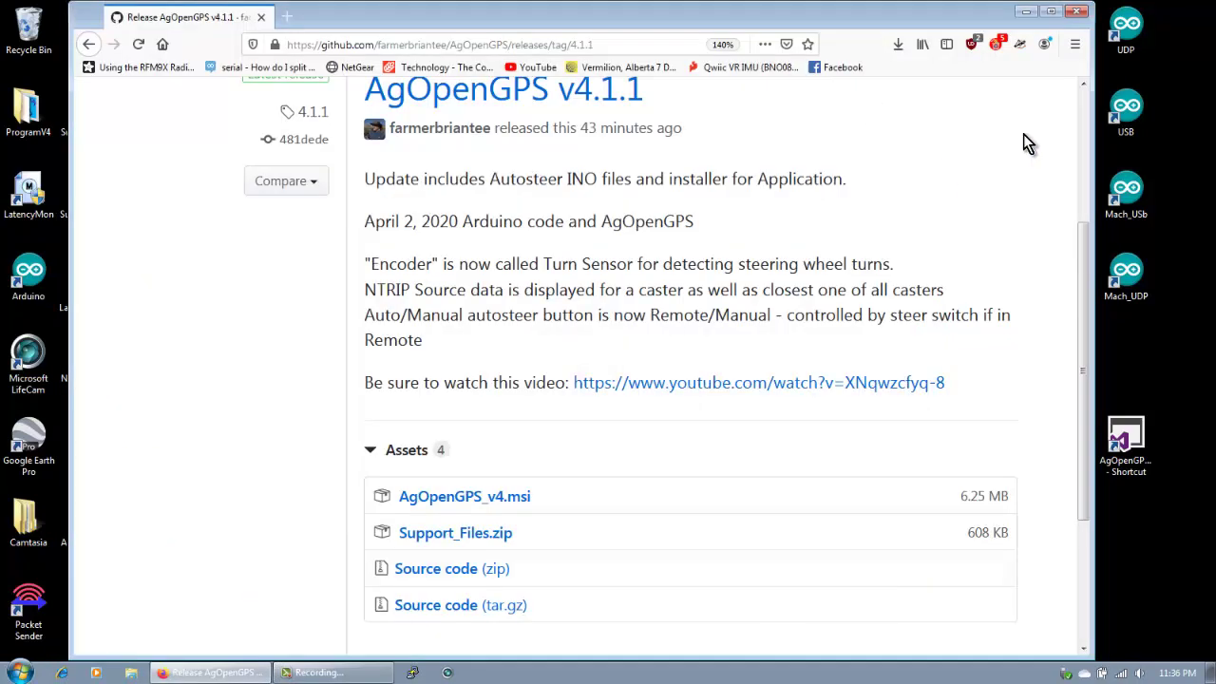
click(1077, 11)
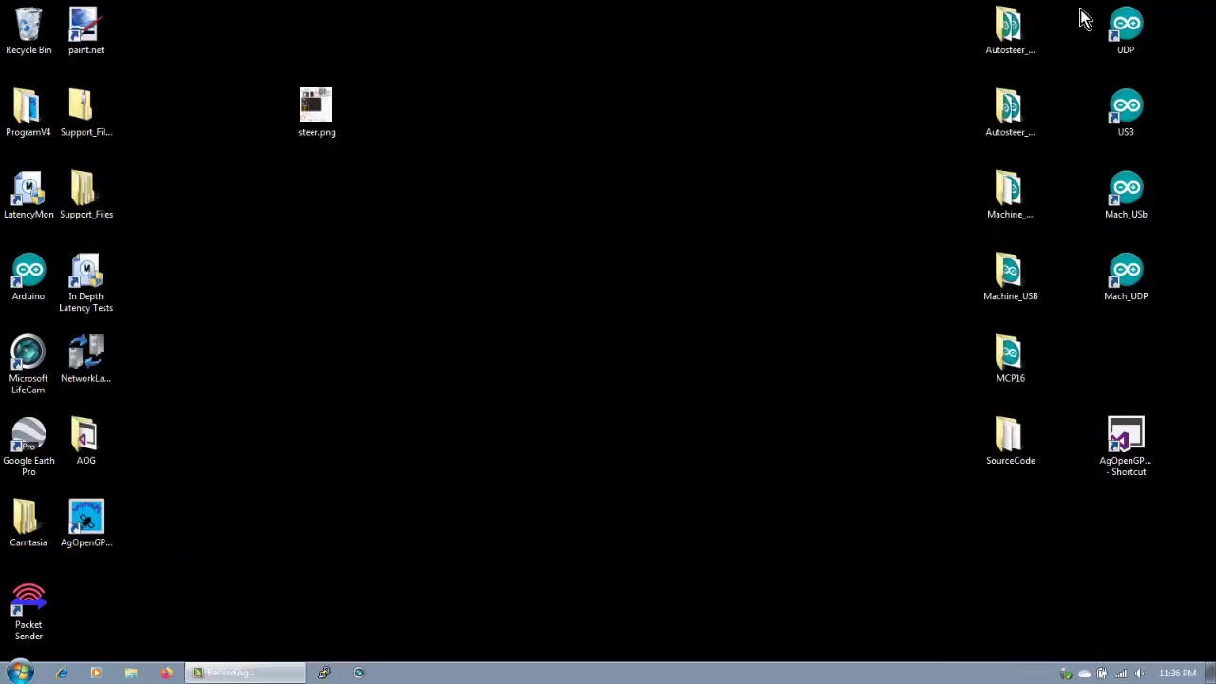
double_click(102, 533)
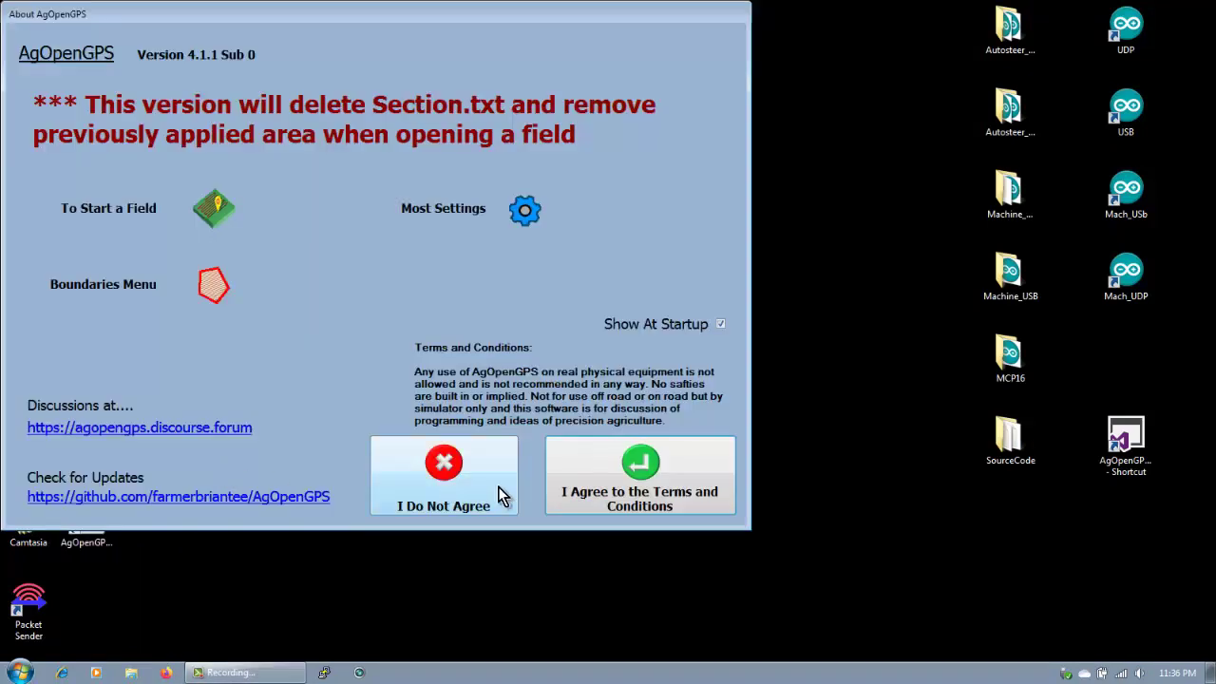
click(634, 469)
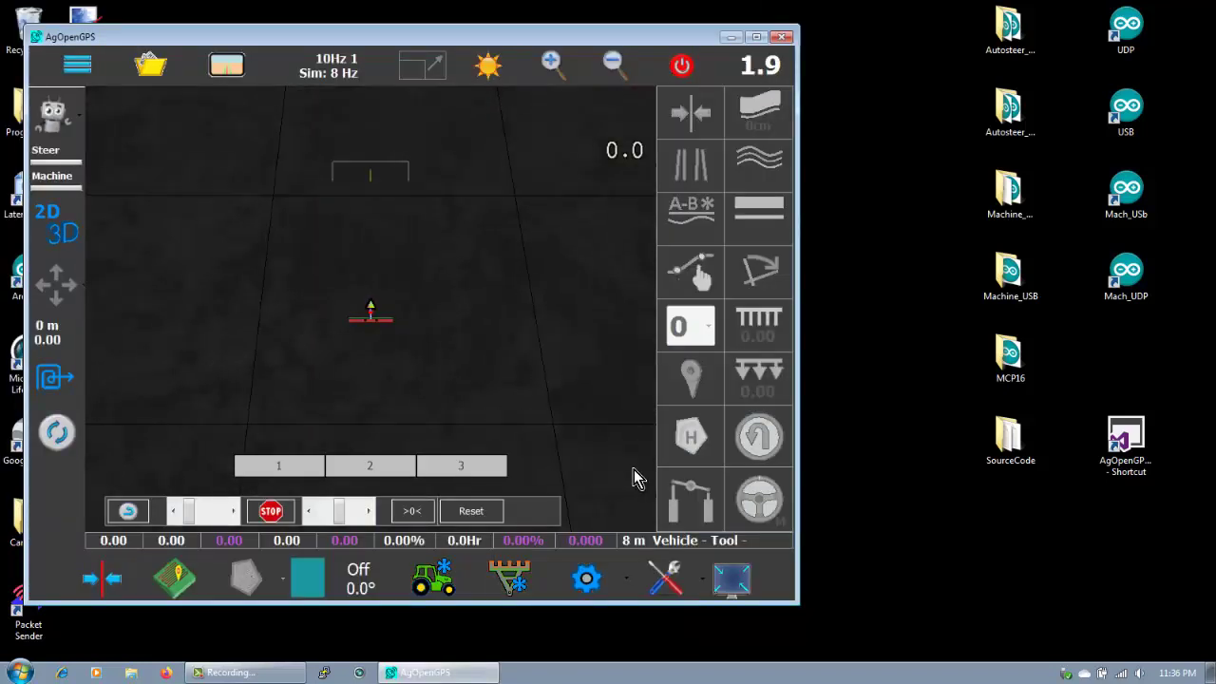
In the Serial Ports settings, set the Auto Steer Port to COM5 and connect
click(586, 579)
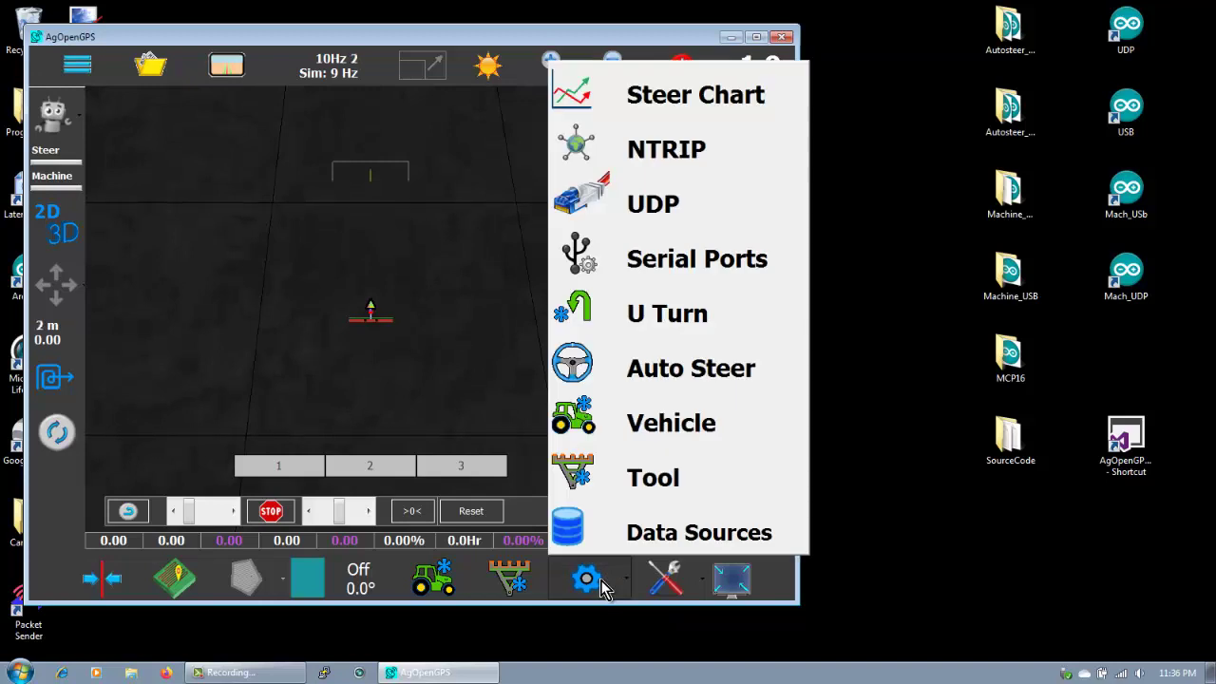
click(662, 281)
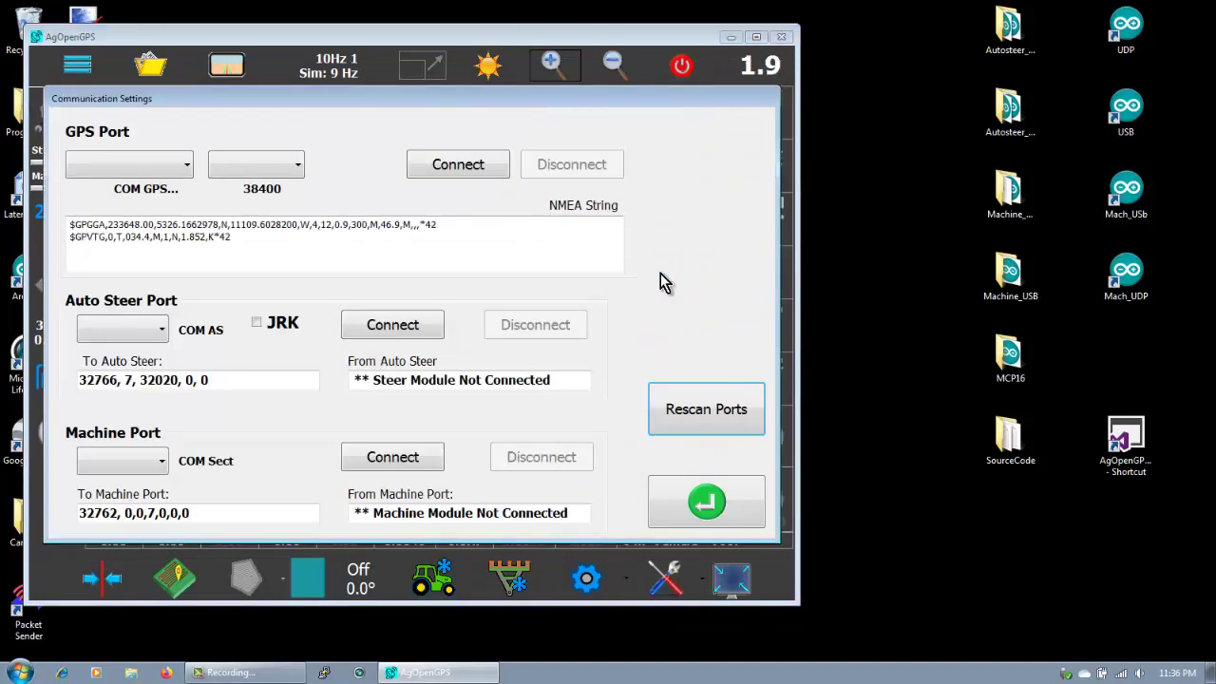
click(161, 329)
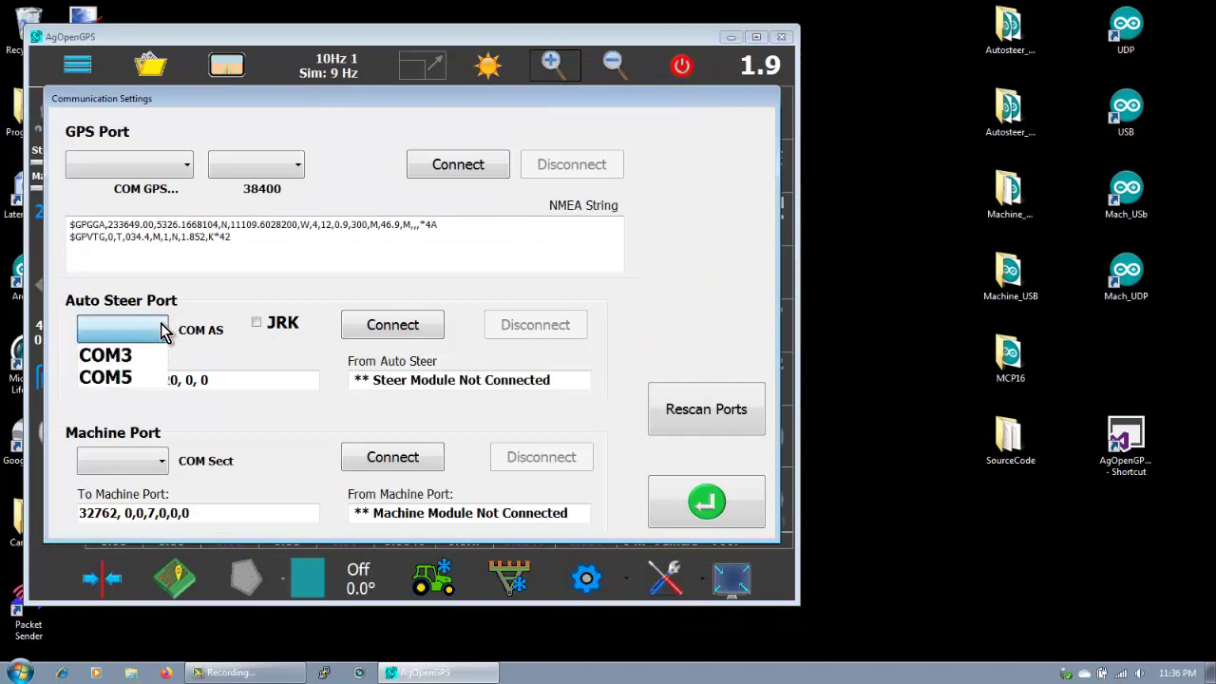
click(147, 375)
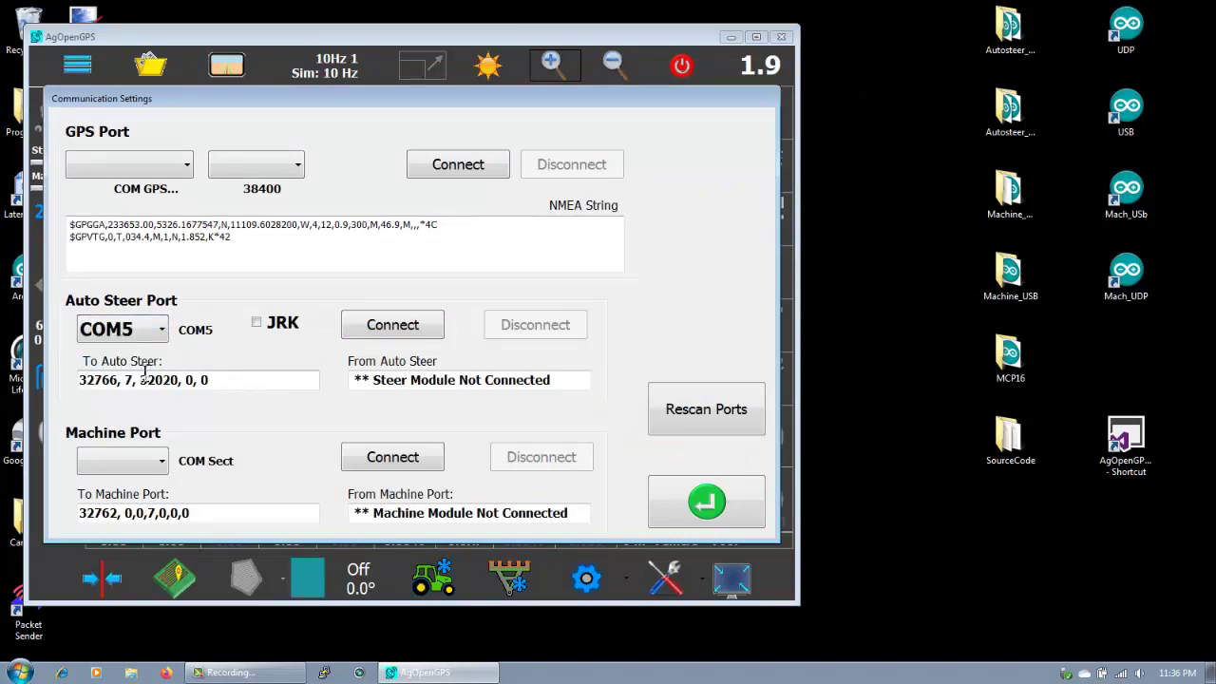
click(393, 325)
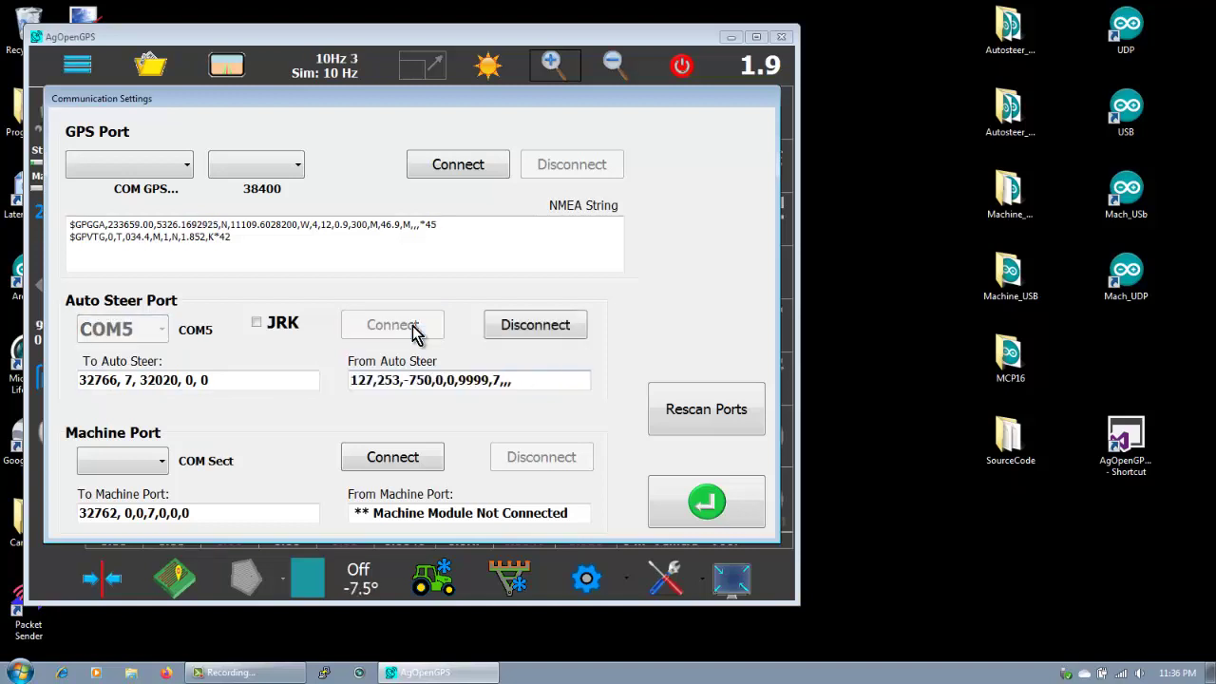